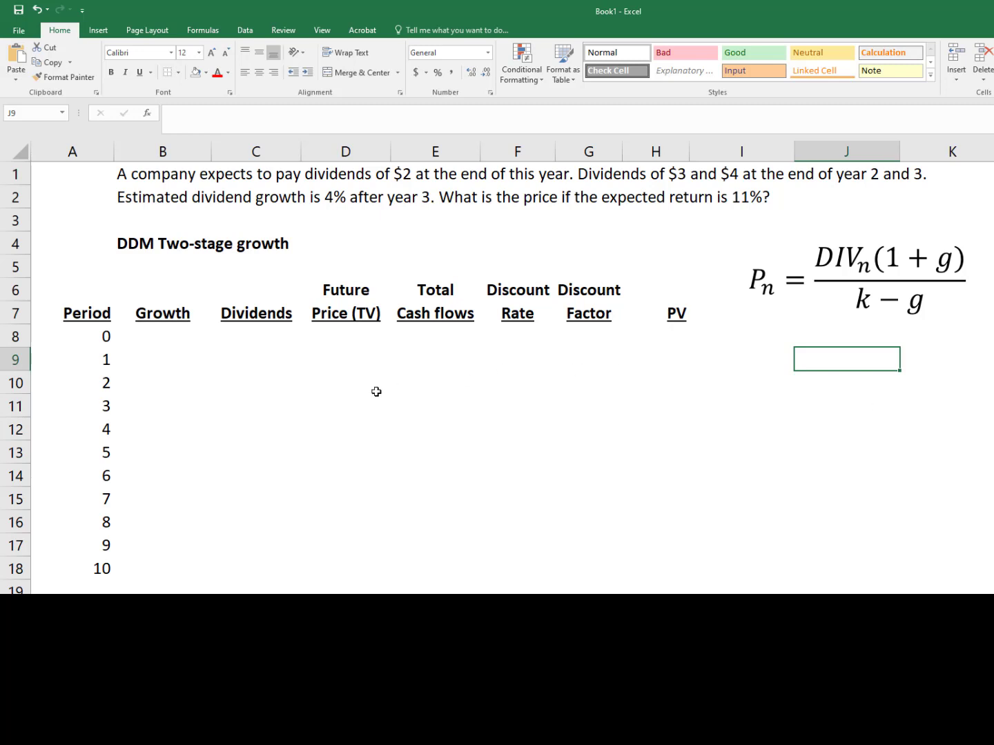
Enter dividends of 2.00, 3.00 and 4.00 for periods 1 to 3 in cells C9 to C11.
left_click(259, 333)
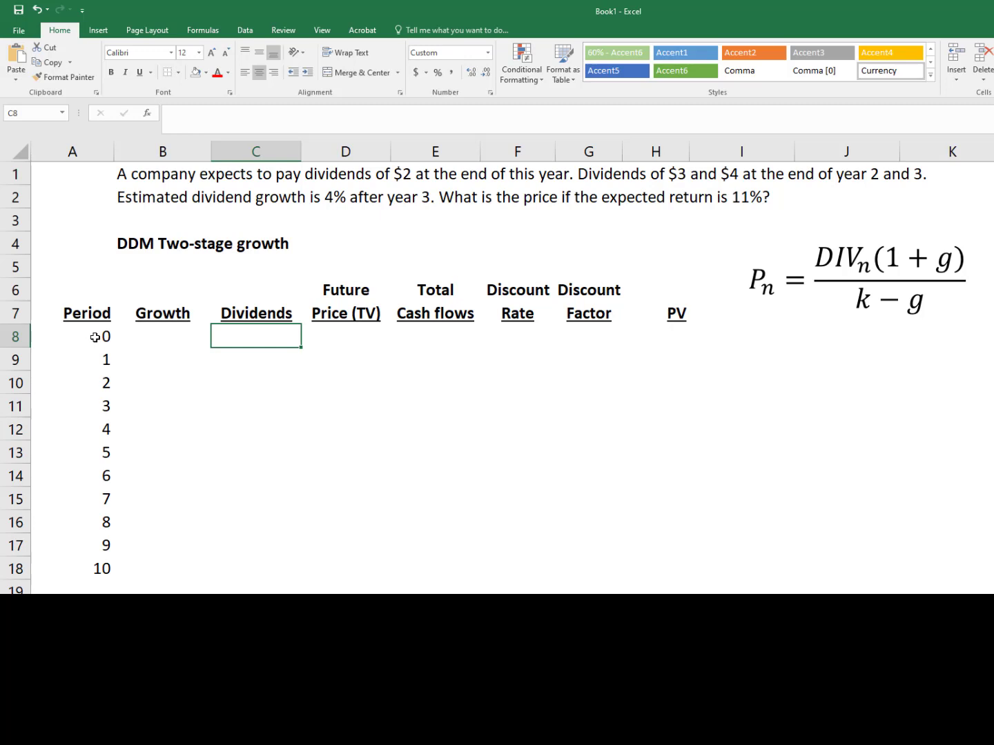
key("Down")
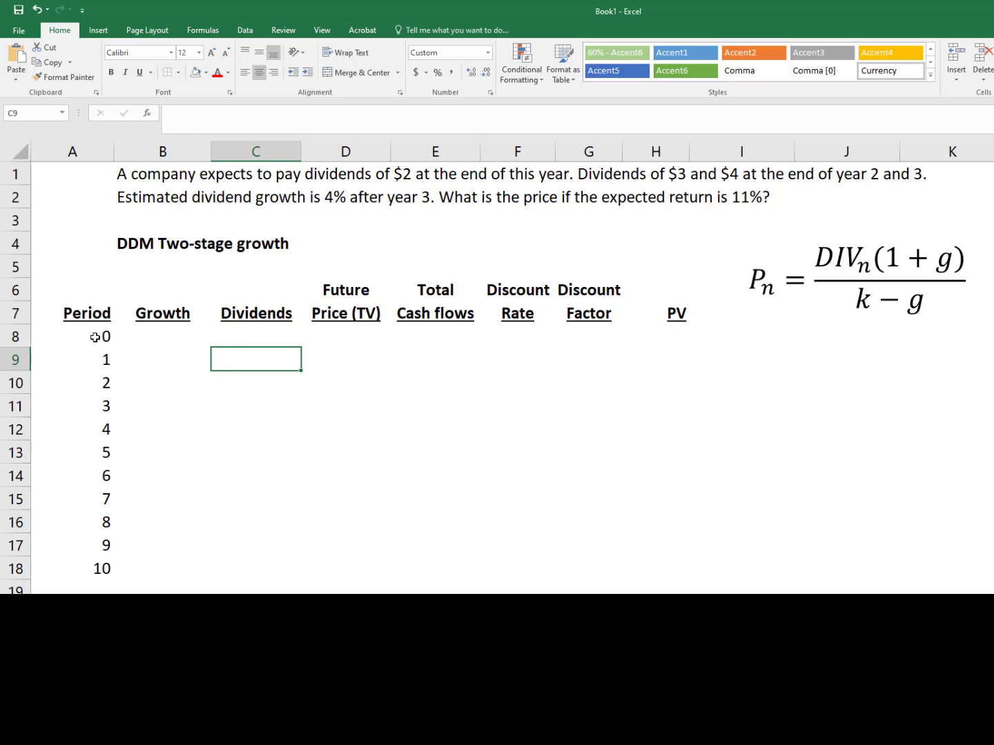
type("2.00")
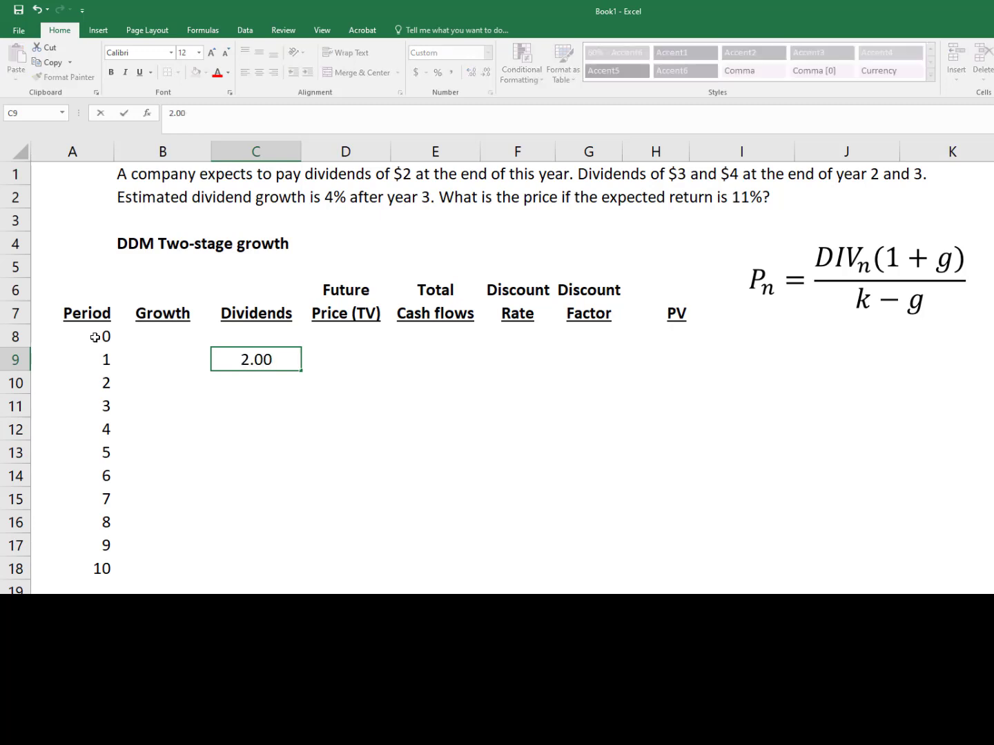
key("Return")
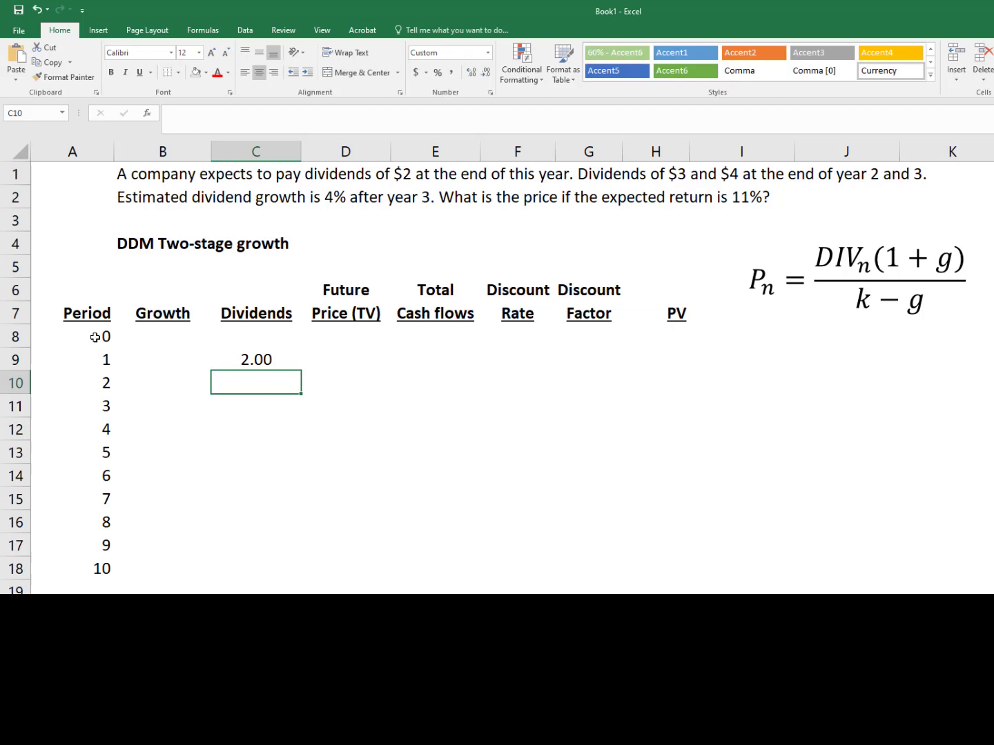
type("3")
key("Return")
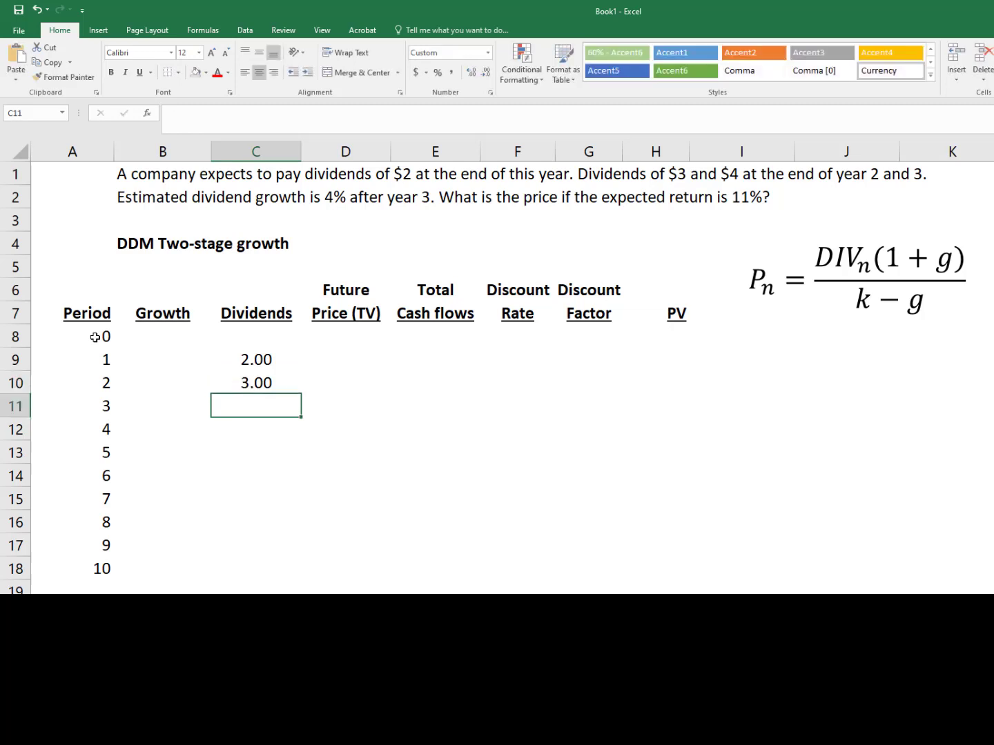
type("4.00")
key("Return")
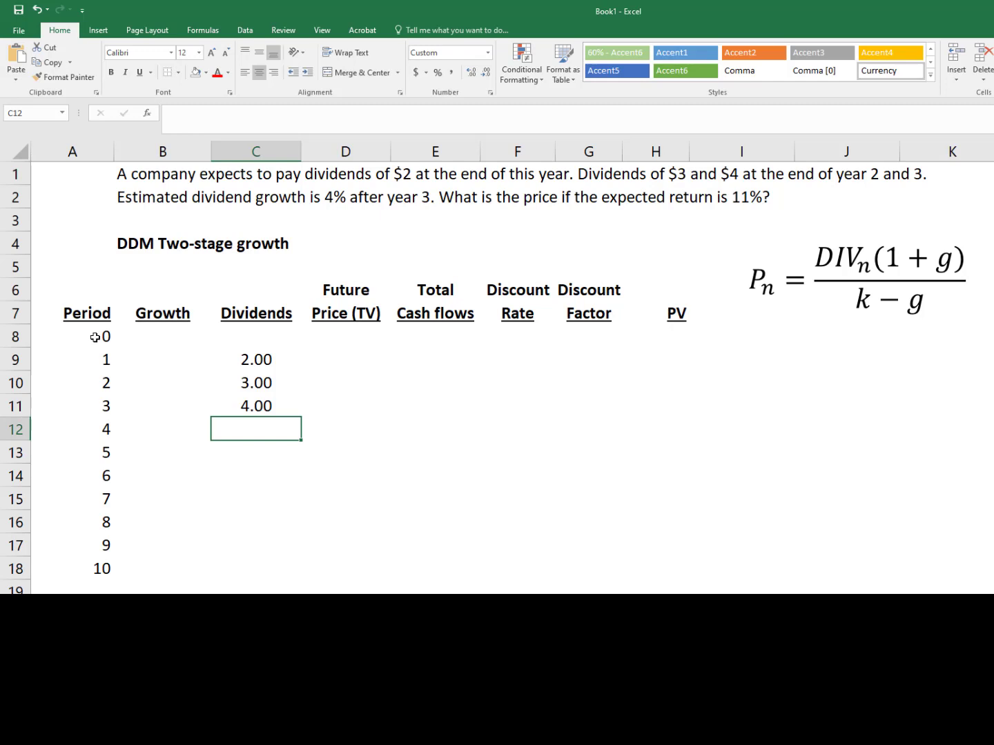
Enter a 4% growth rate for period 4 in B12 and set its font colour to Automatic.
key("Left")
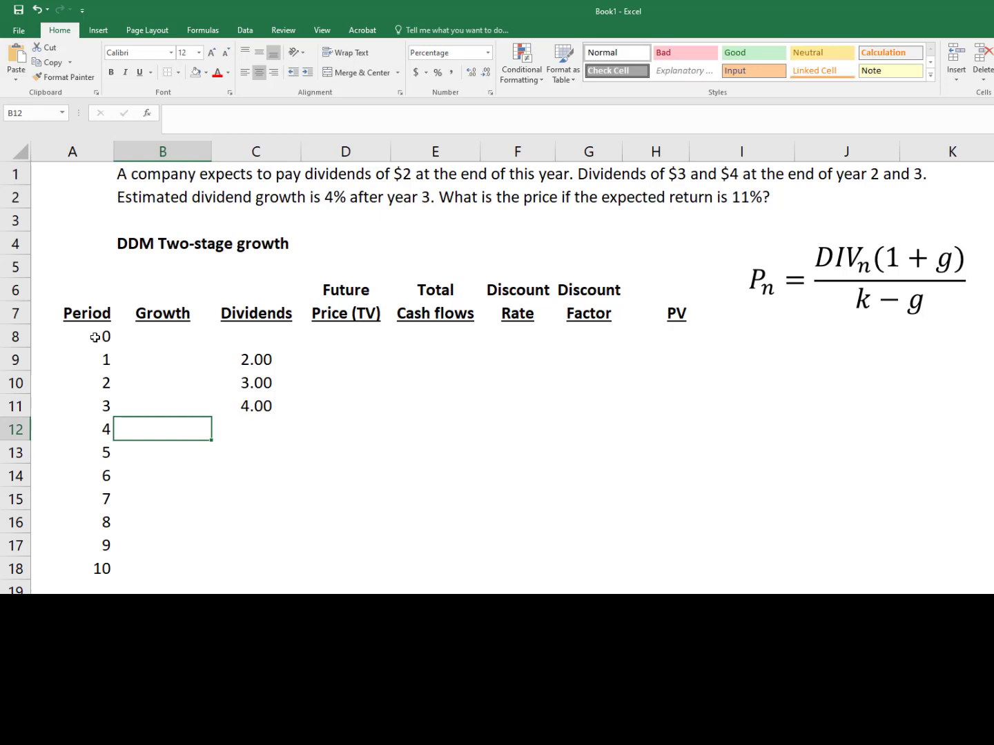
type("4%")
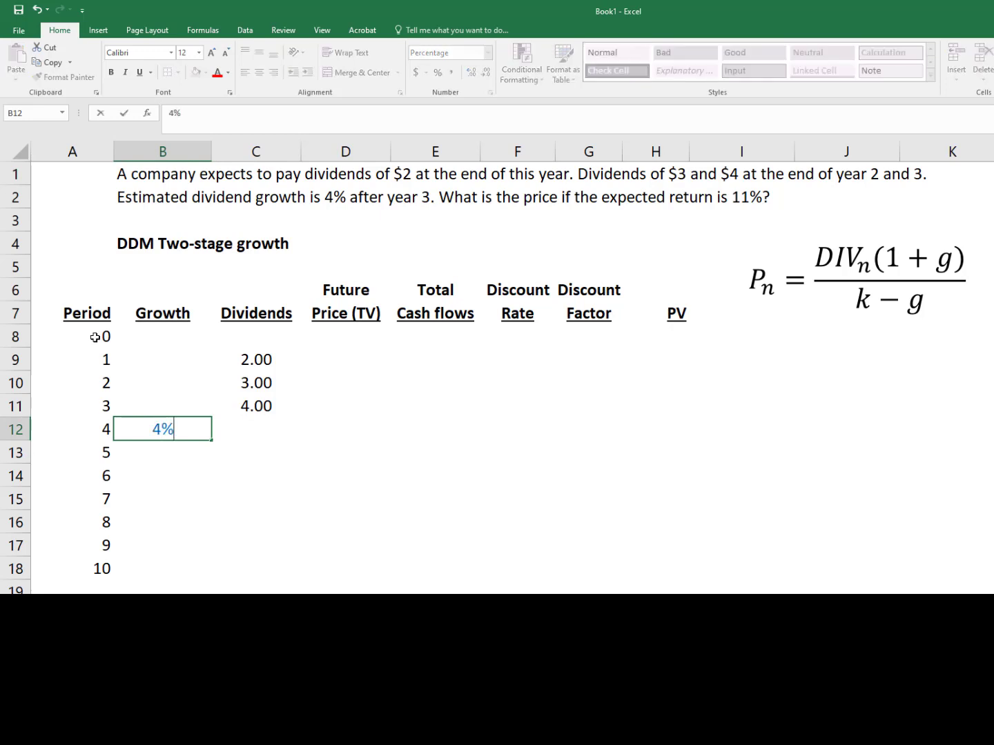
key("Return")
key("Up")
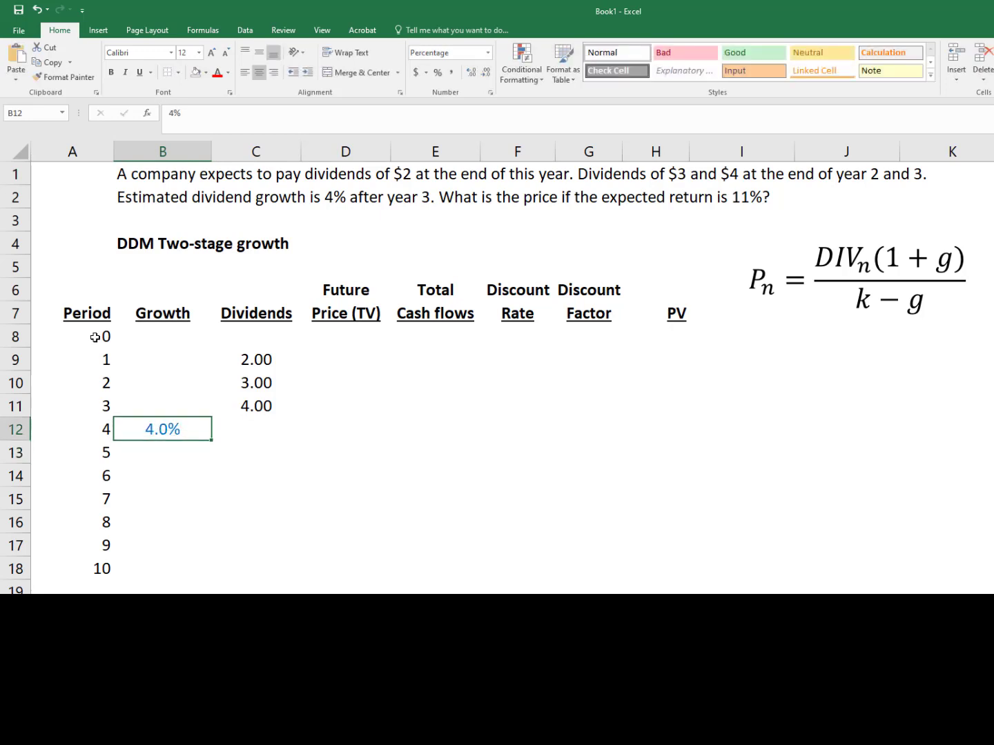
left_click(227, 73)
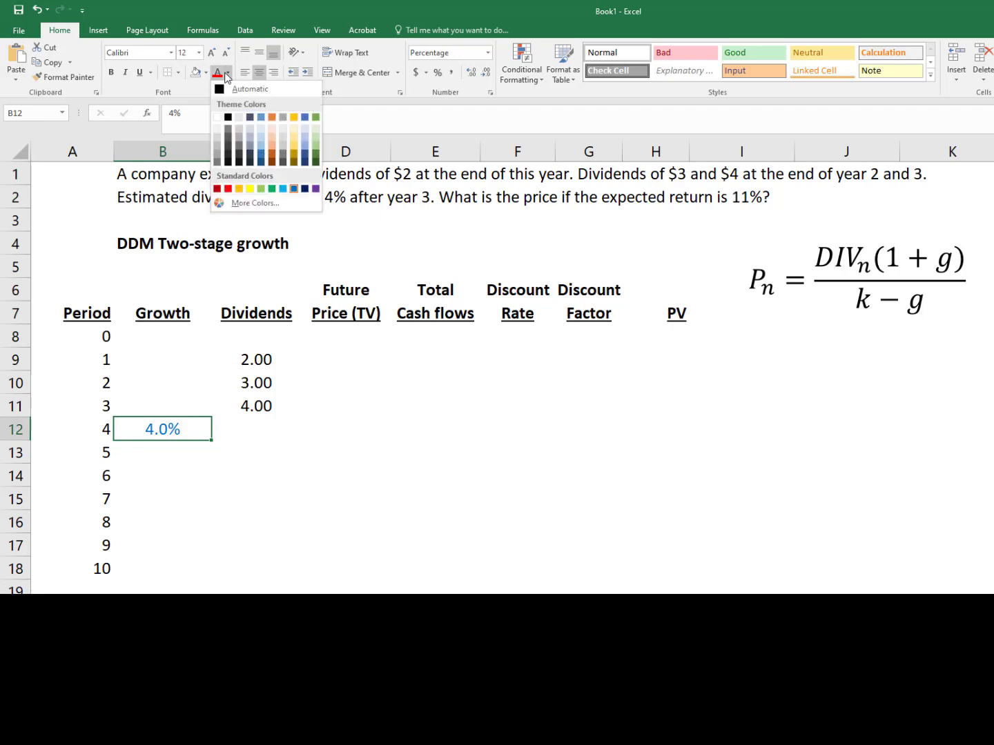
left_click(221, 89)
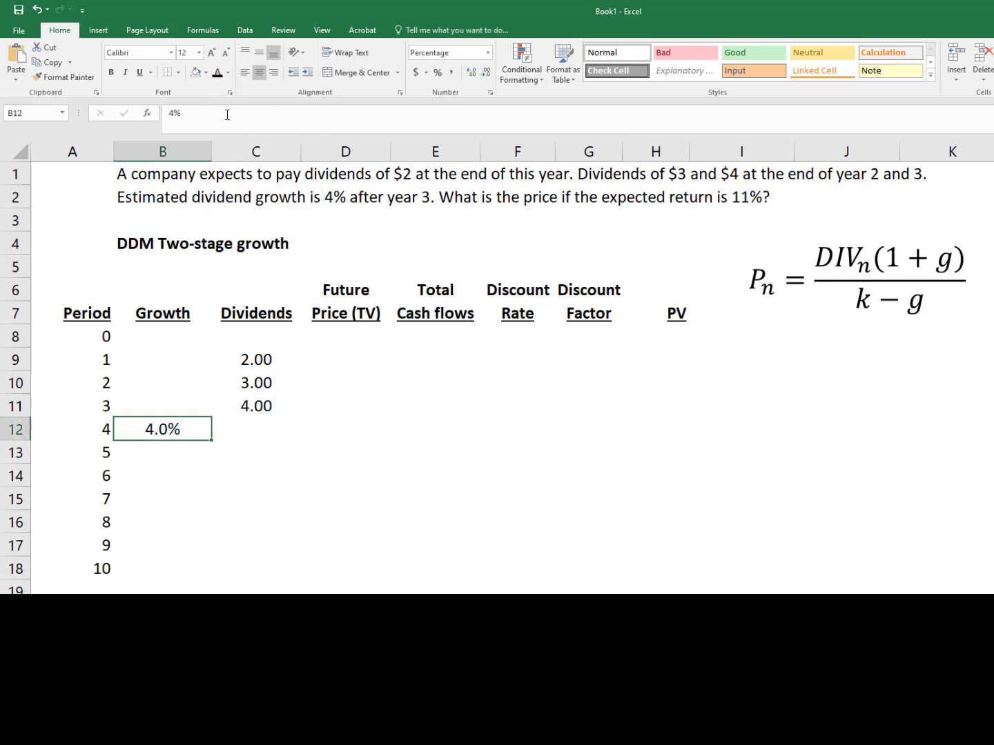
Link the period 5 growth in B13 to the cell above with =B12 and fill it down to period 10.
left_click(167, 450)
type("=")
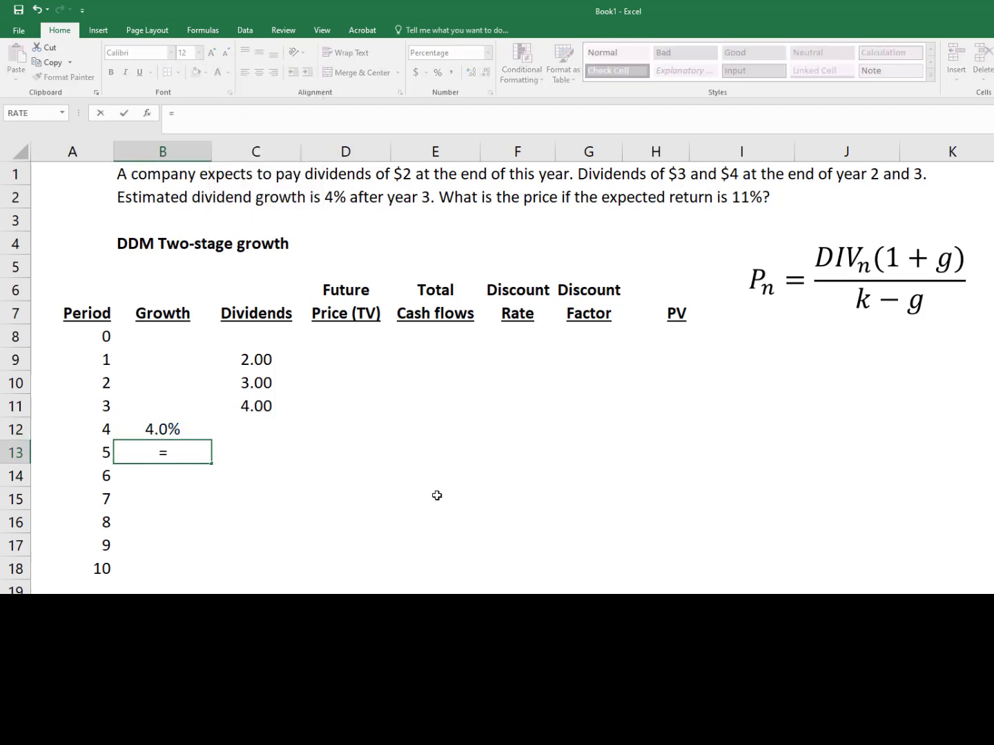
key("Up")
key("Return")
key("Up")
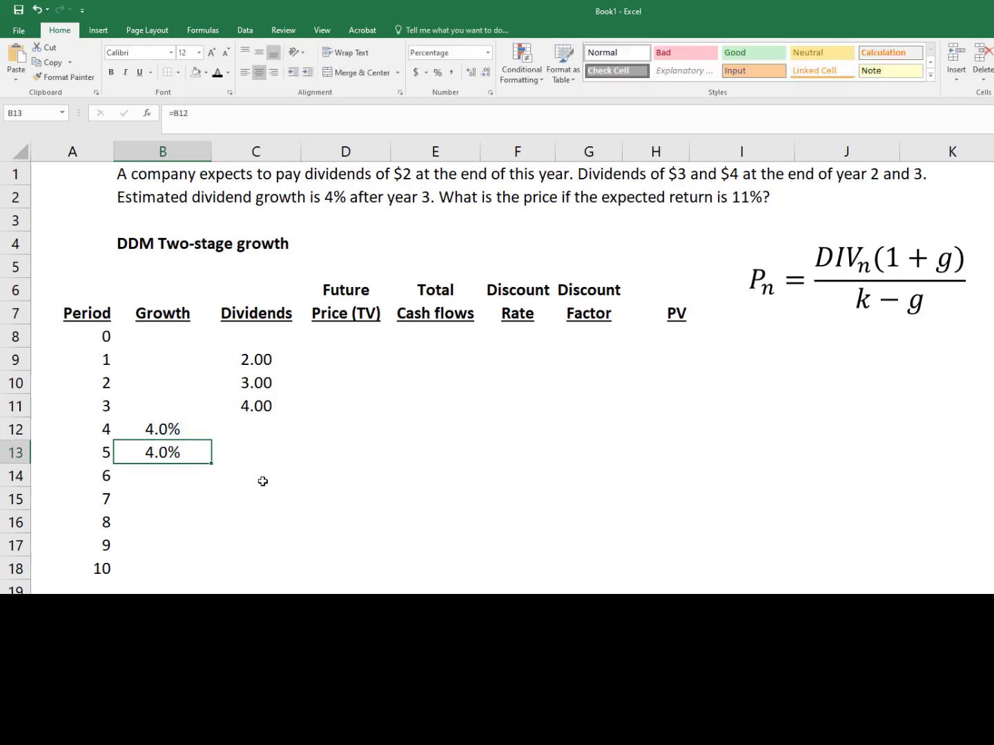
left_click_drag(212, 463, 220, 575)
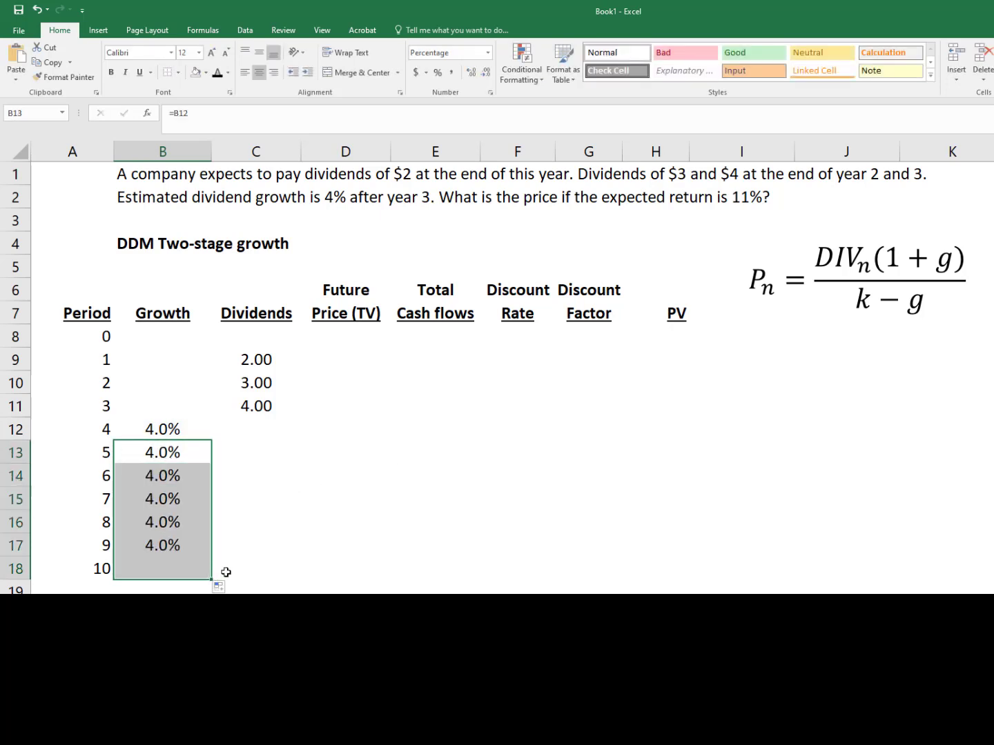
Calculate the period 4 dividend in C12 with =C11*(1+B12), fill it down to C18, and check the formula in C18.
left_click(253, 430)
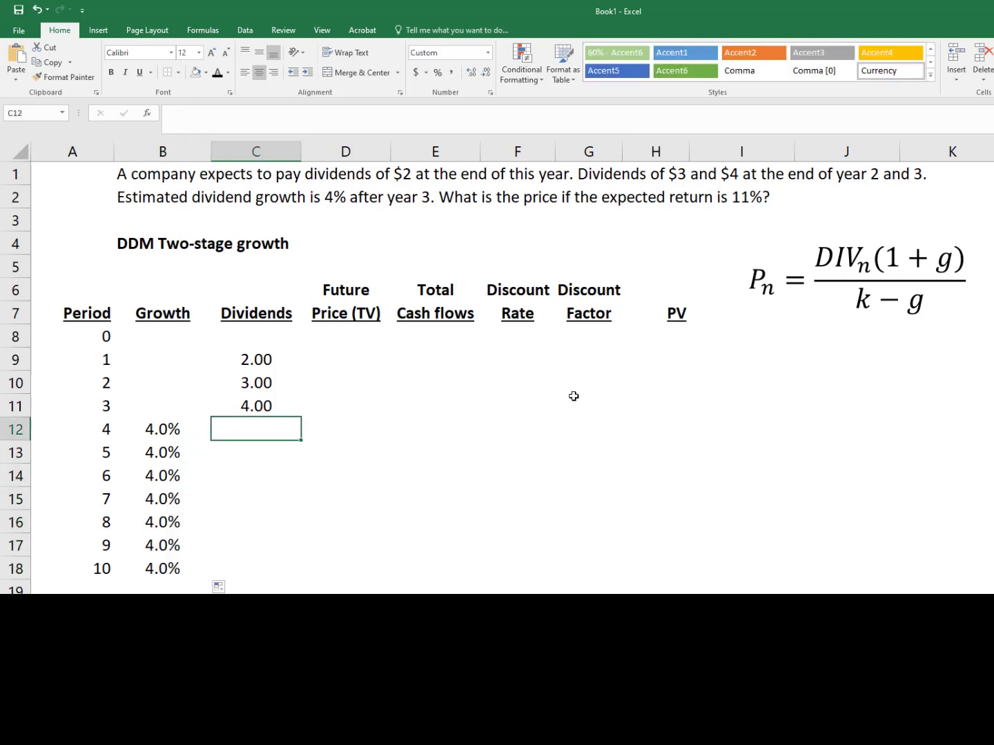
type("=")
key("Up")
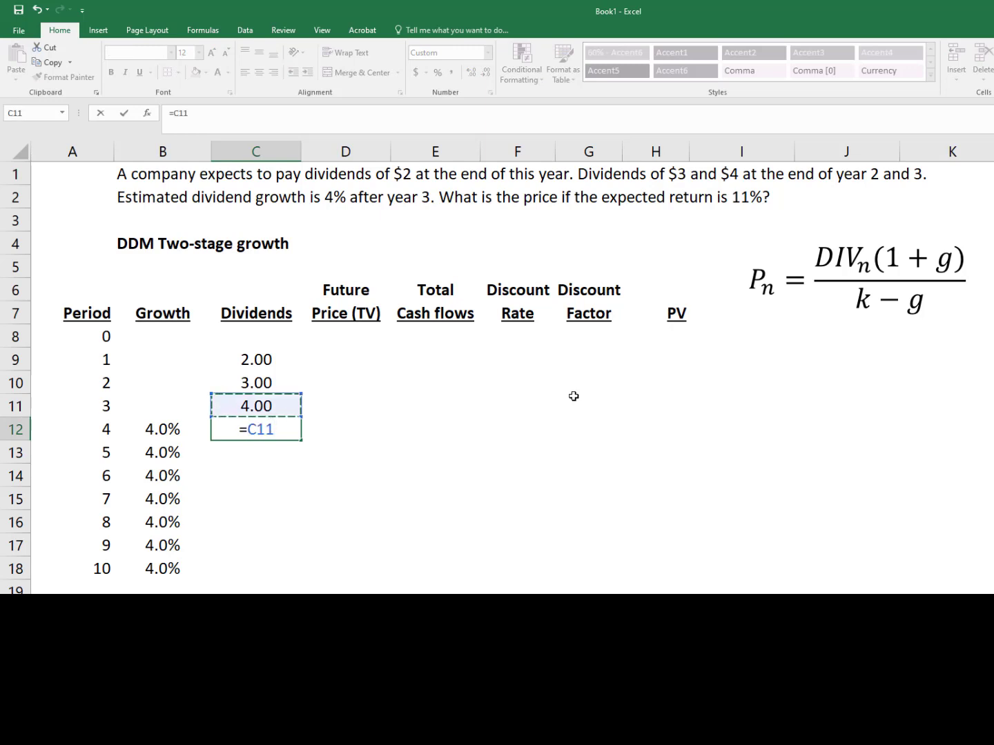
type("*(1+")
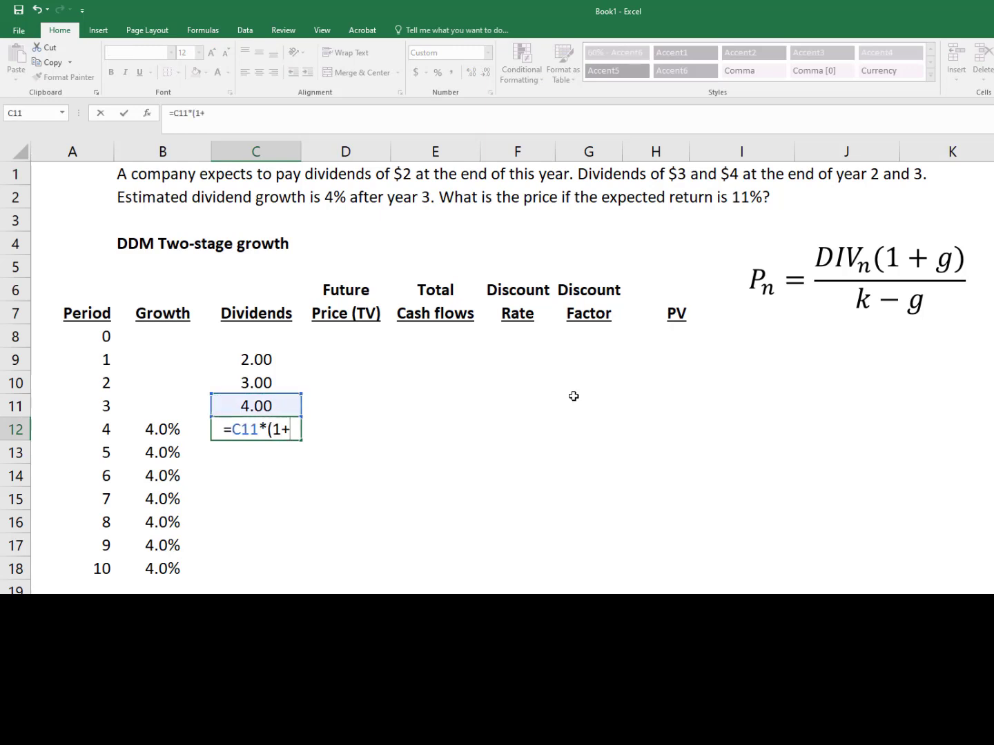
left_click(158, 433)
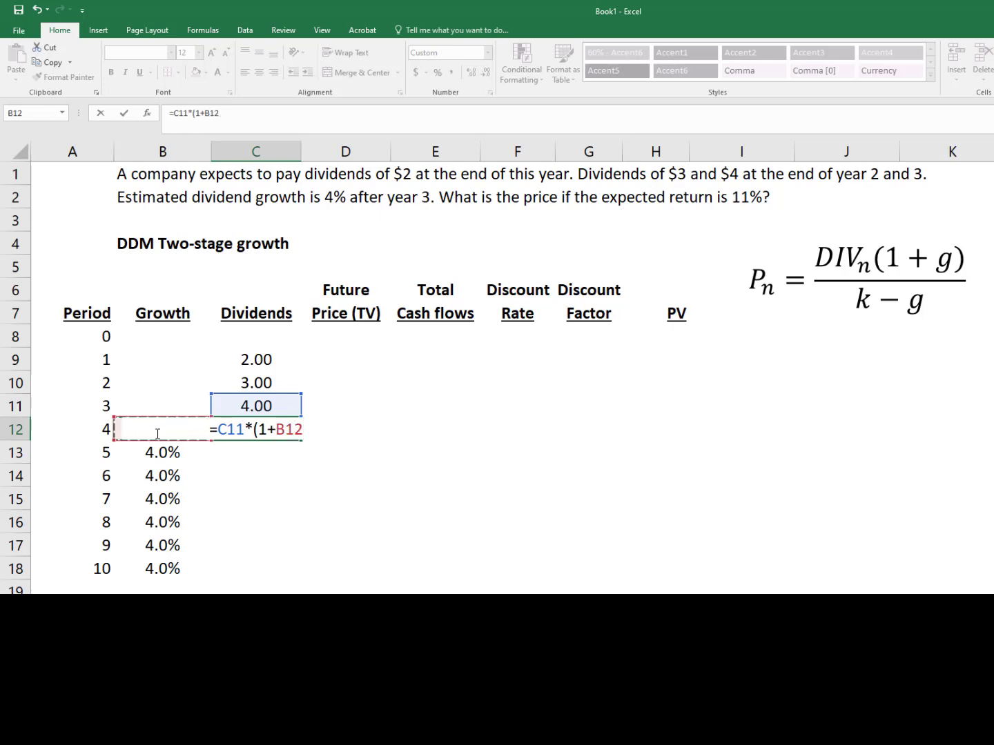
type(")")
key("Return")
key("Up")
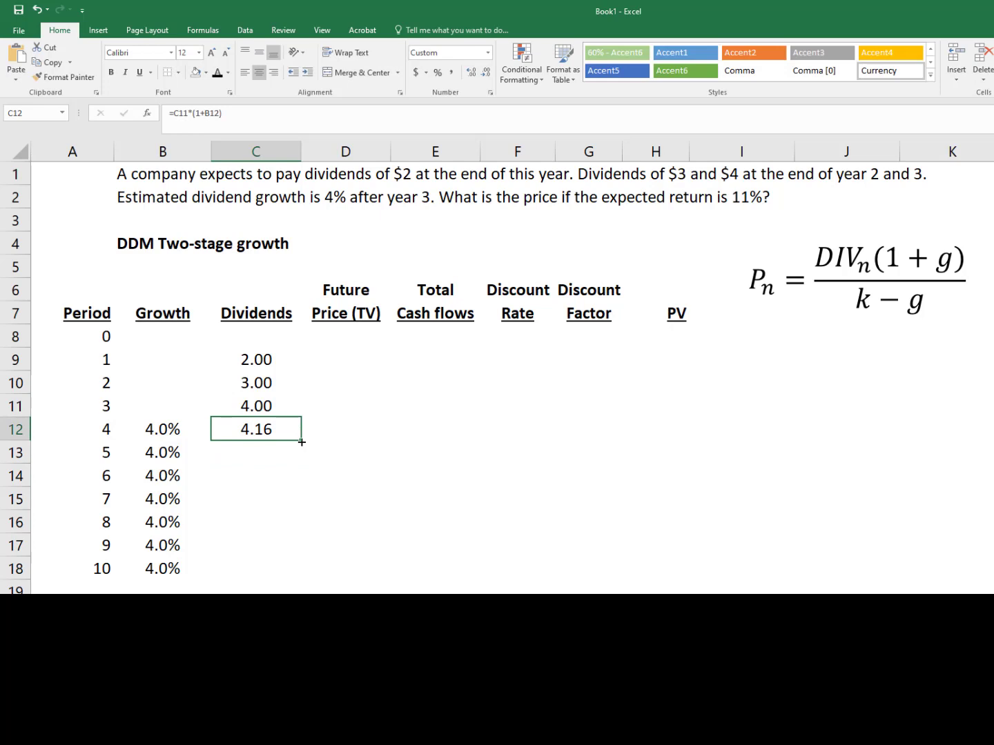
left_click_drag(302, 441, 285, 581)
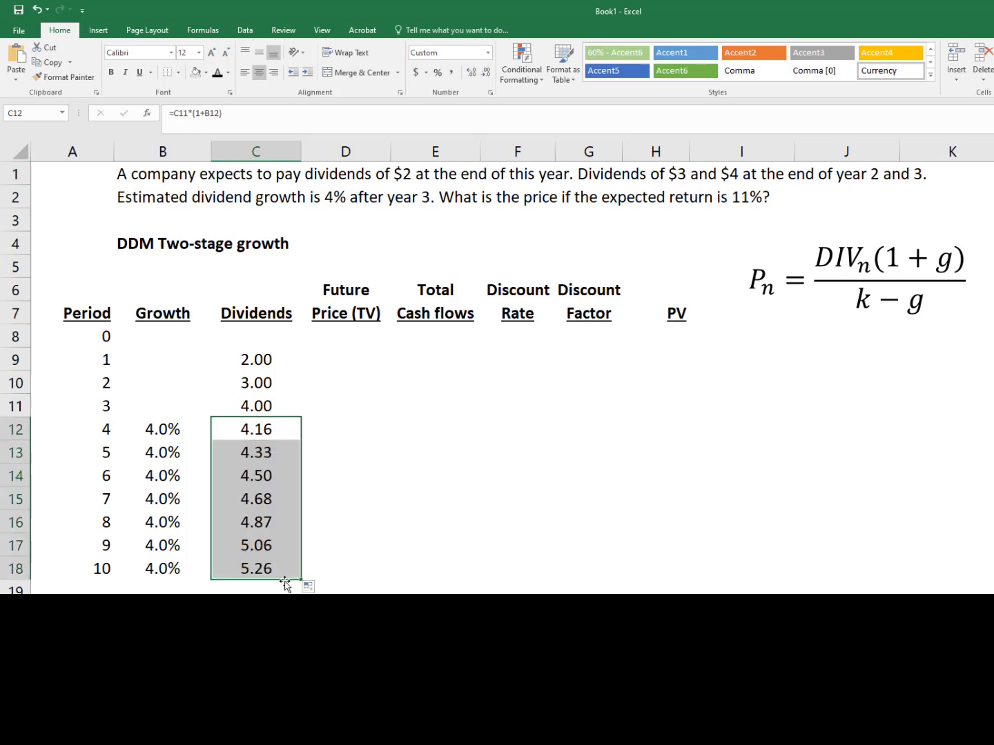
double_click(265, 568)
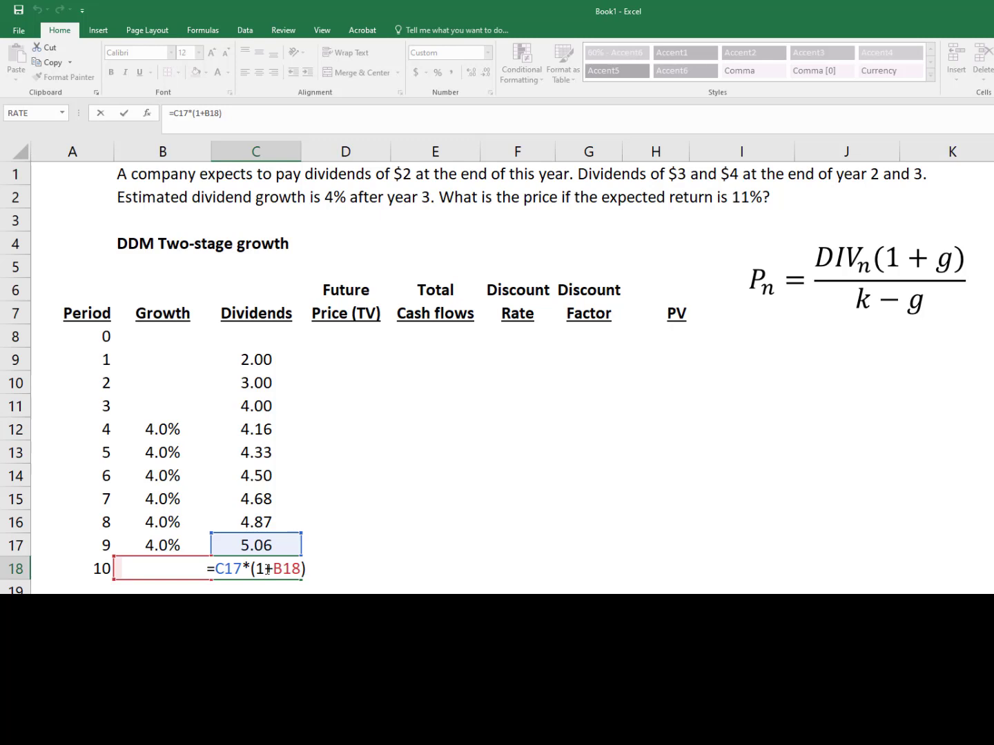
key("ctrl+Return")
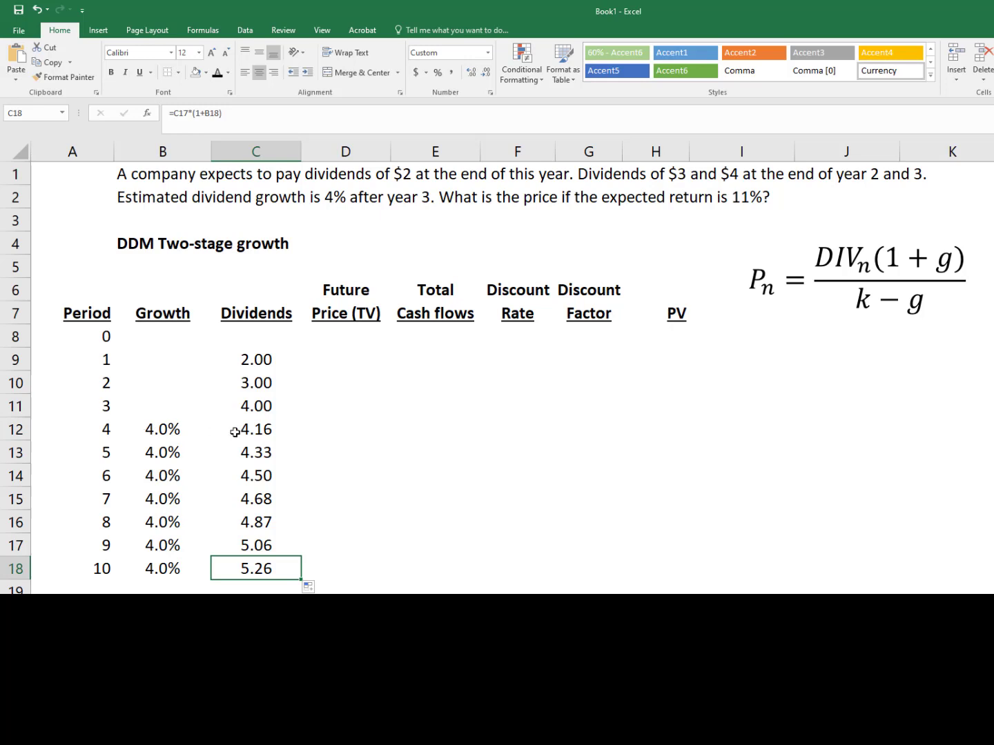
Move the price equation object down to about rows 10 to 12, keeping it beside the table.
left_click(337, 406)
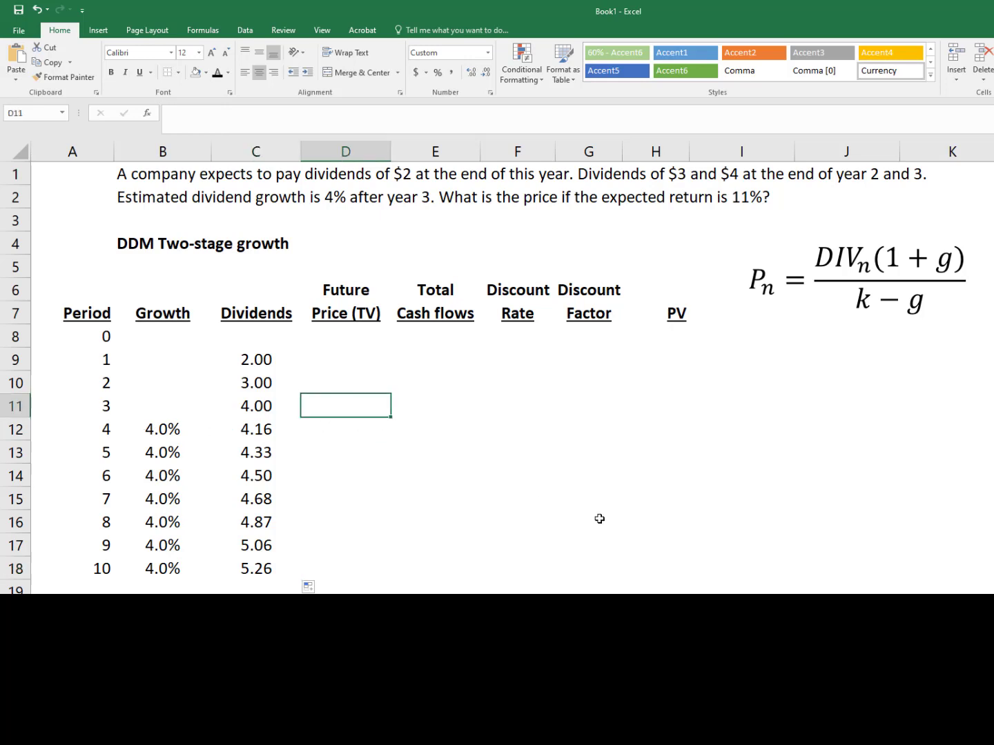
left_click(799, 286)
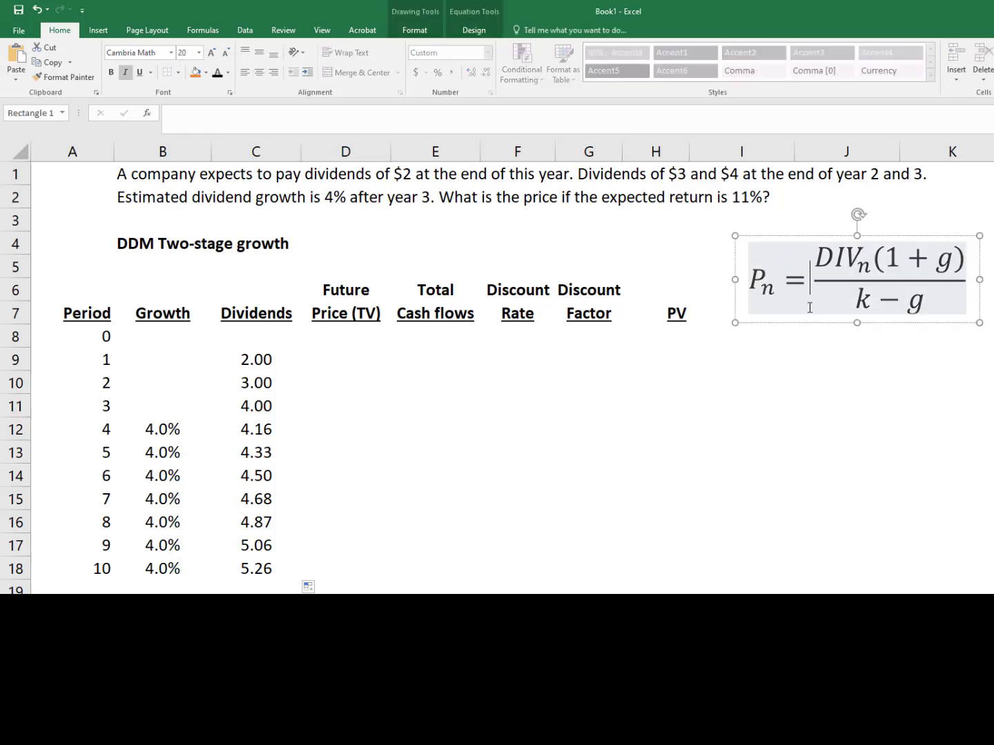
left_click_drag(810, 331, 765, 459)
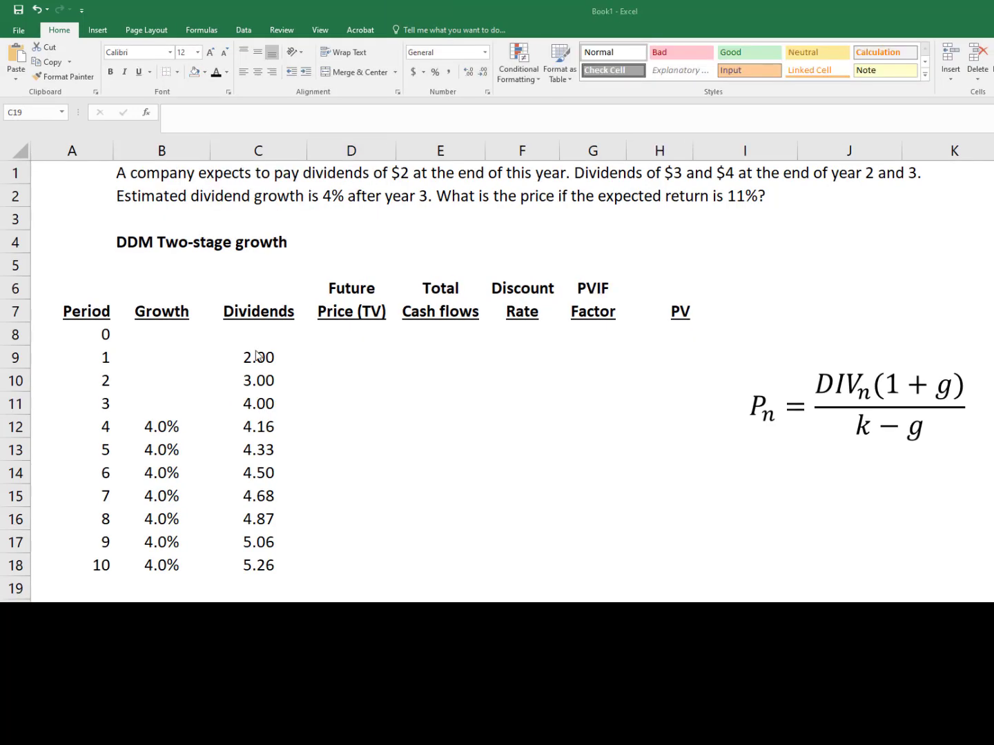
Add the note "in perpetuity" below the last dividend in C19.
left_click(264, 586)
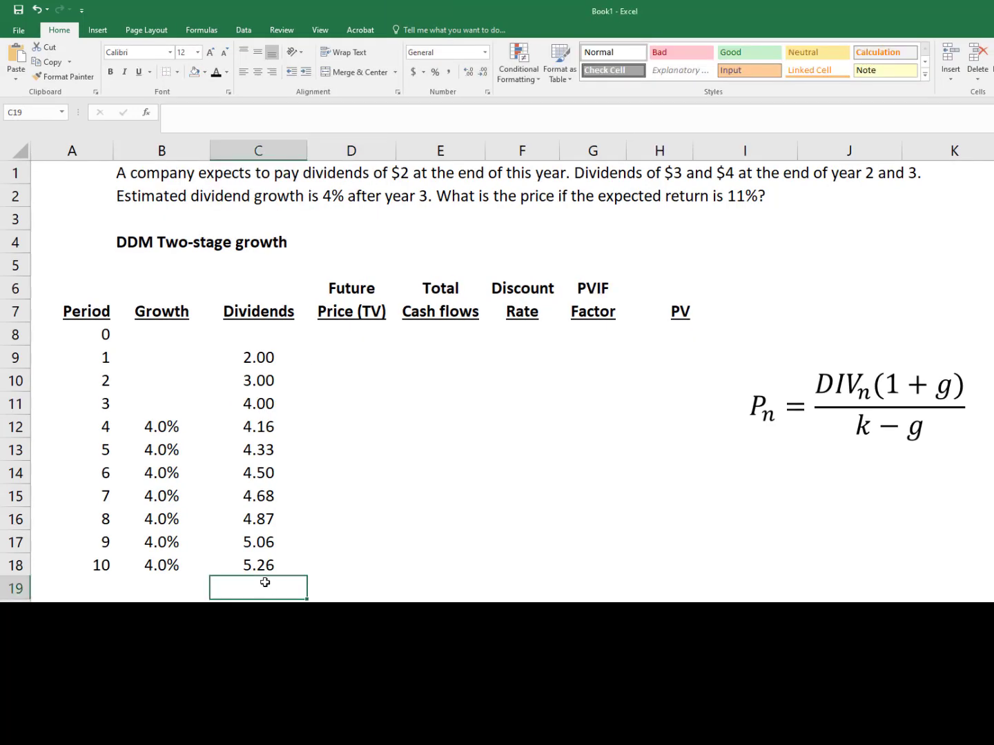
type("in per")
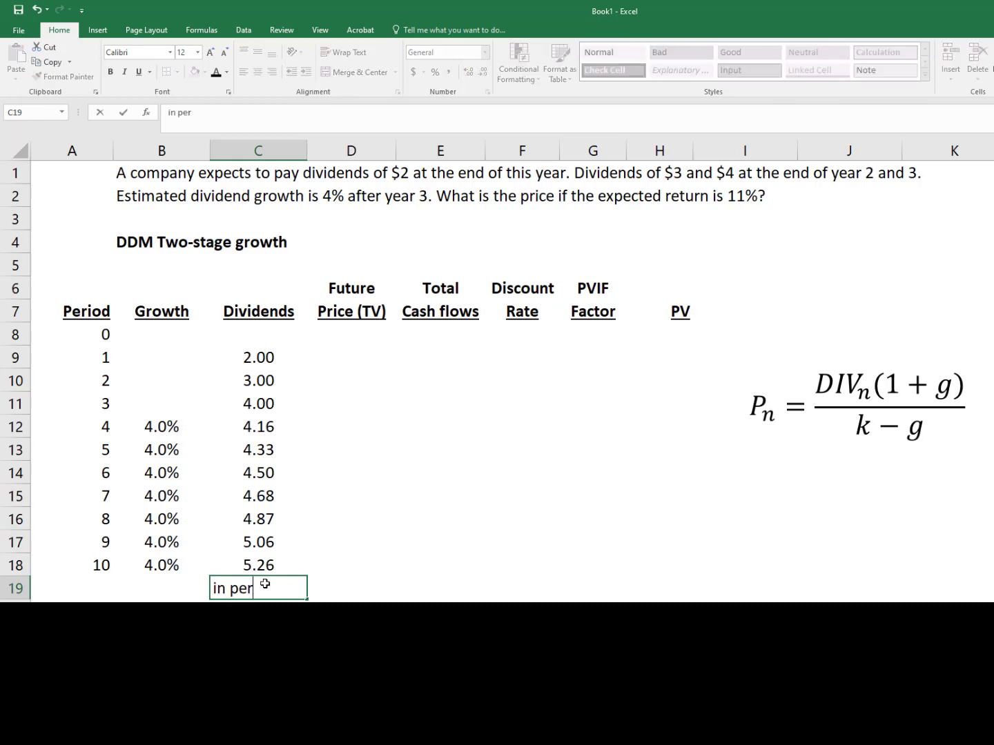
type("petuity")
key("Return")
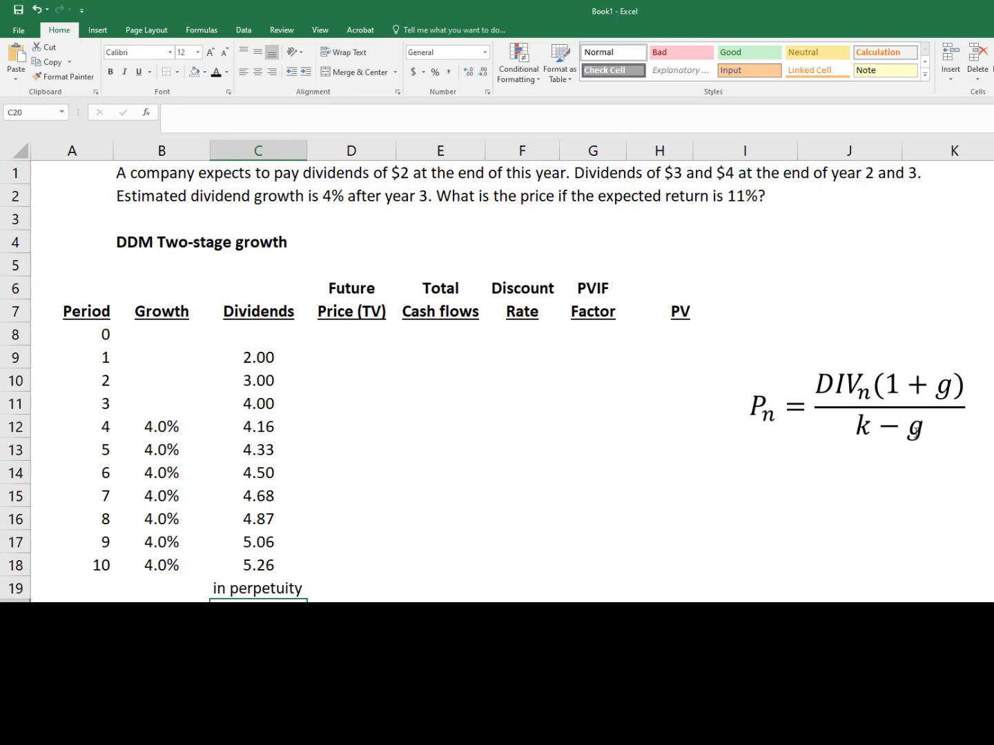
Calculate the period 3 future price in D11 with the formula =C11*(1+B12)/(F4-B12).
left_click(339, 407)
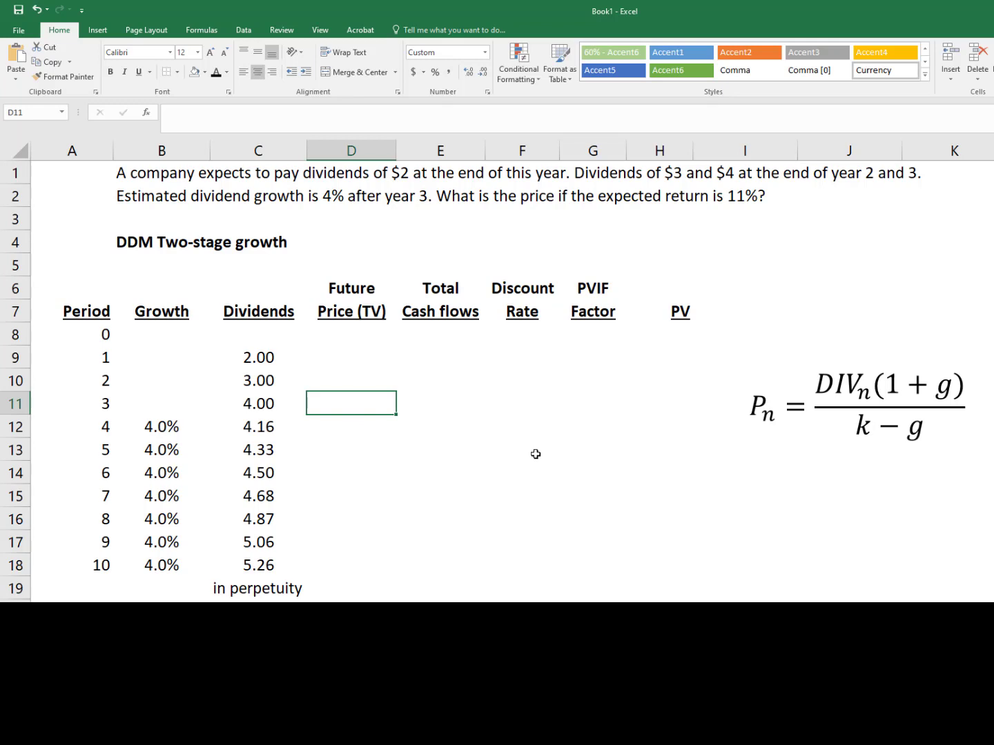
type("=")
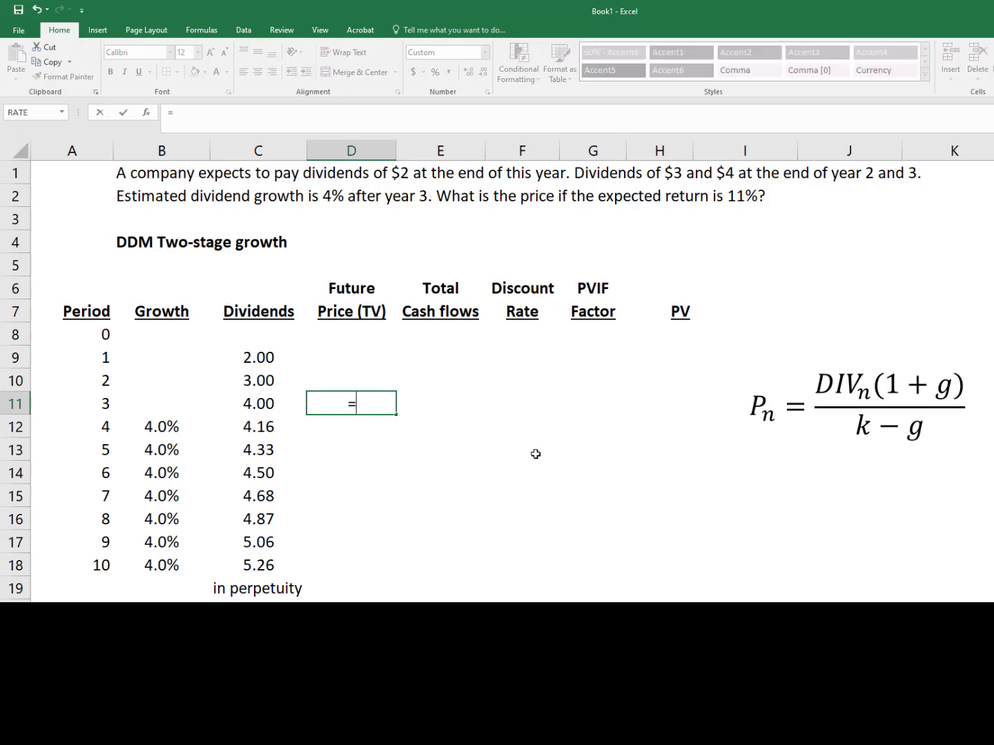
left_click(252, 405)
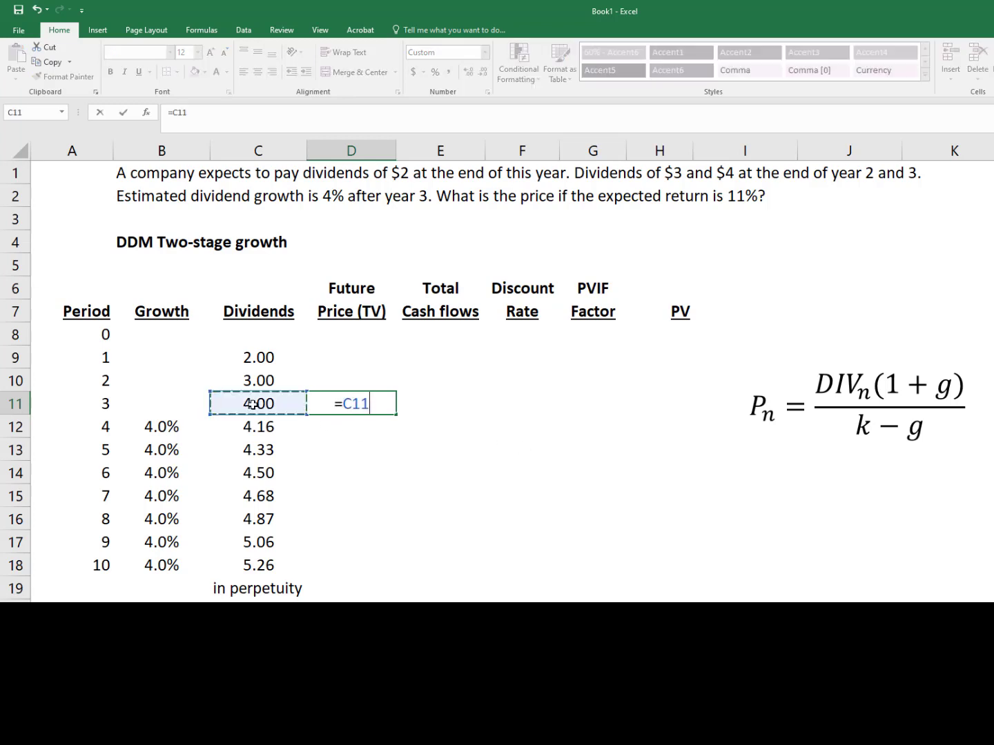
type("*(")
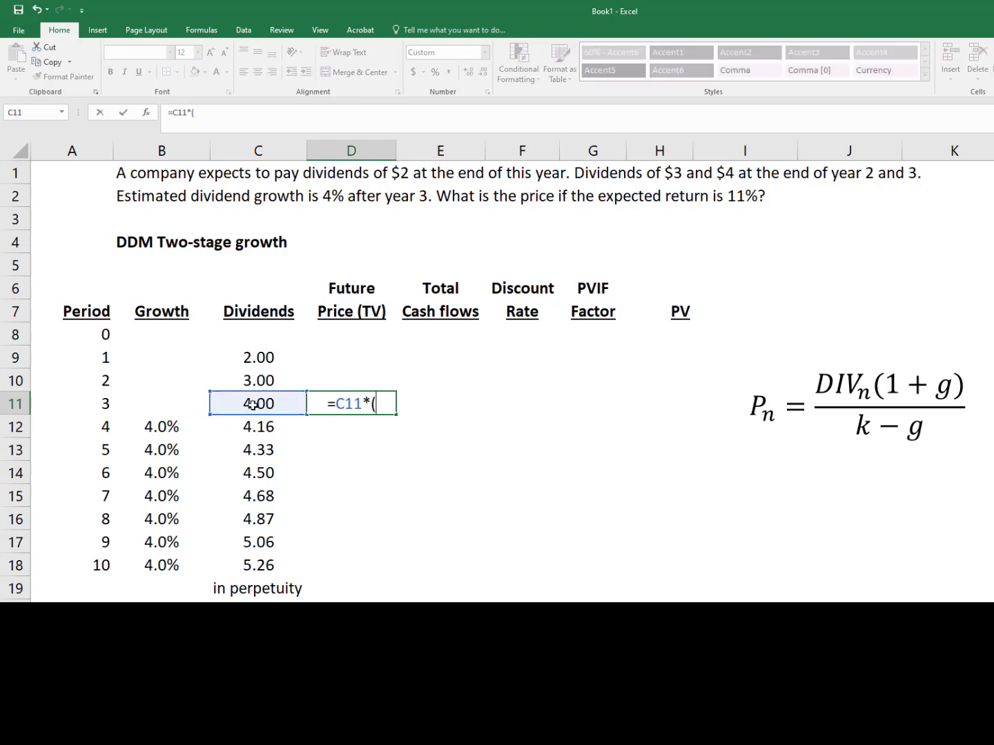
type("1+")
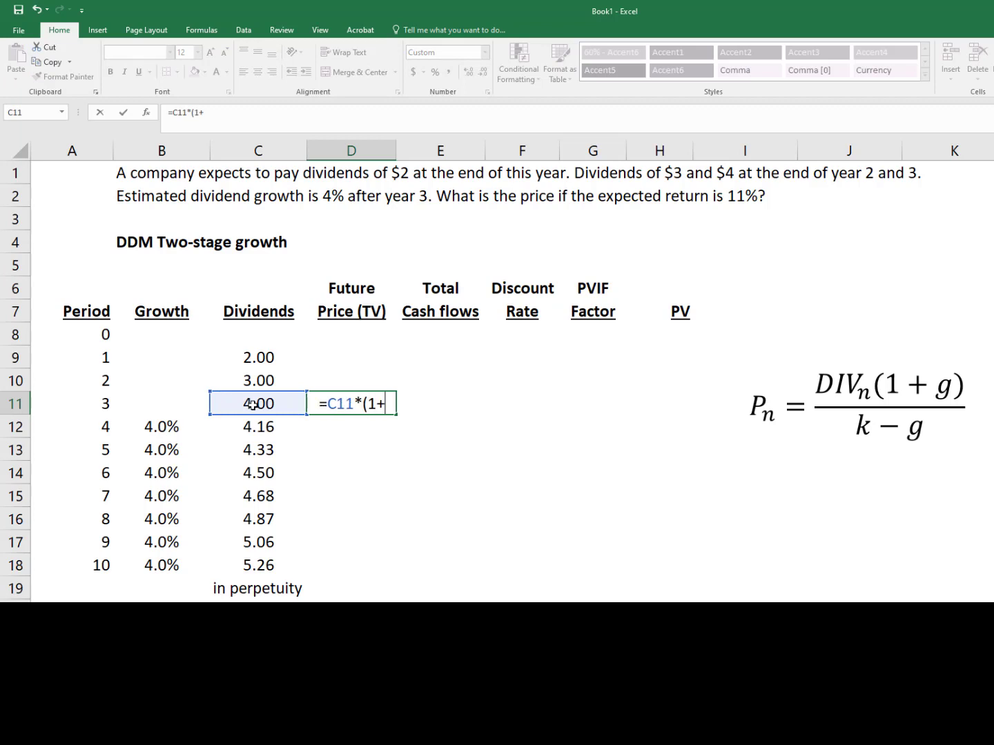
left_click(162, 427)
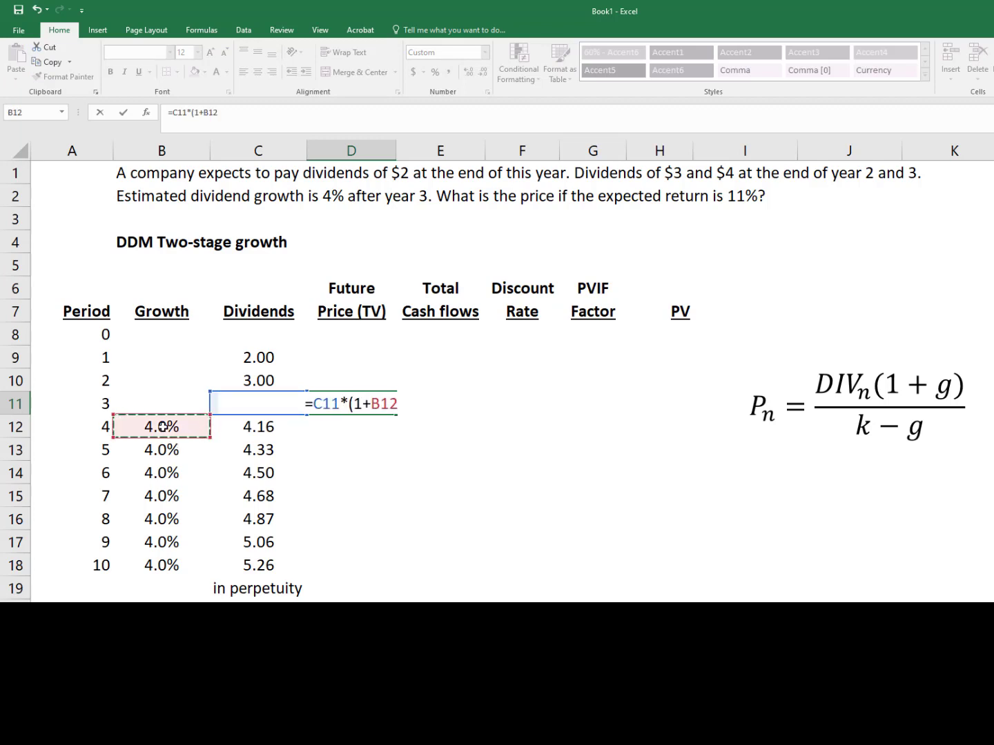
type(")")
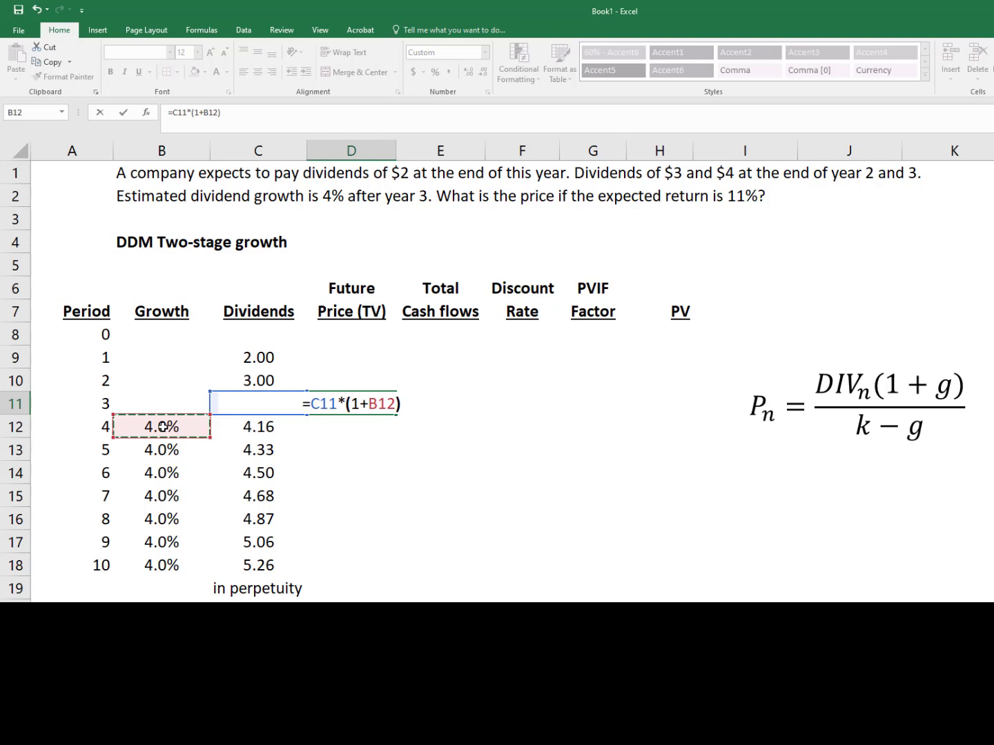
type("/(")
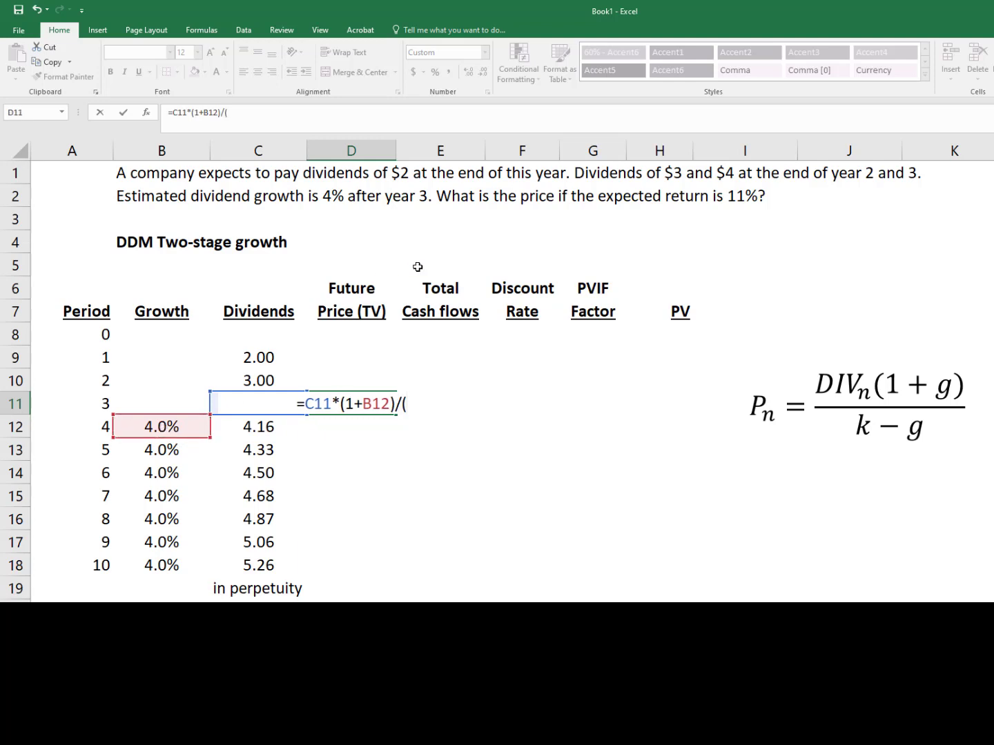
left_click(511, 242)
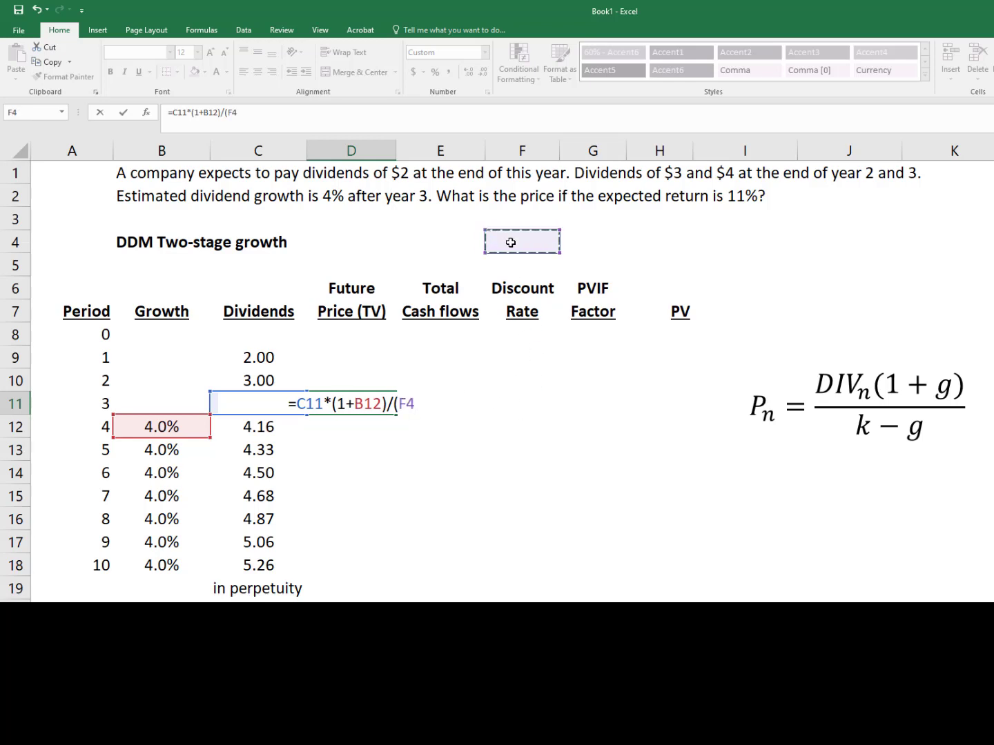
type("-")
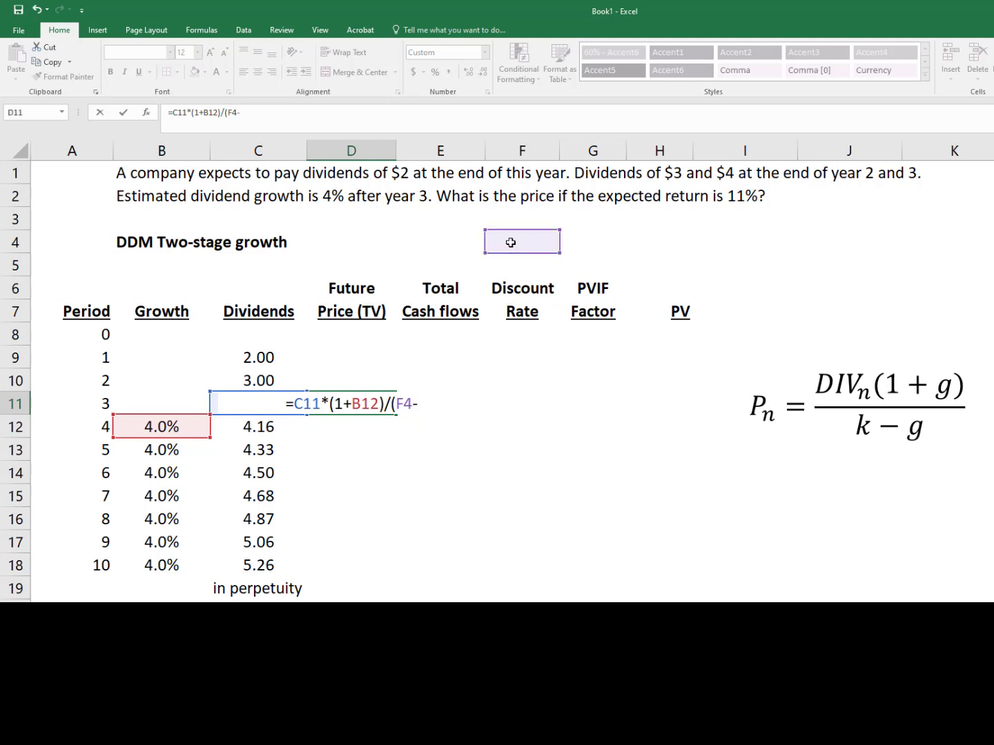
left_click(172, 425)
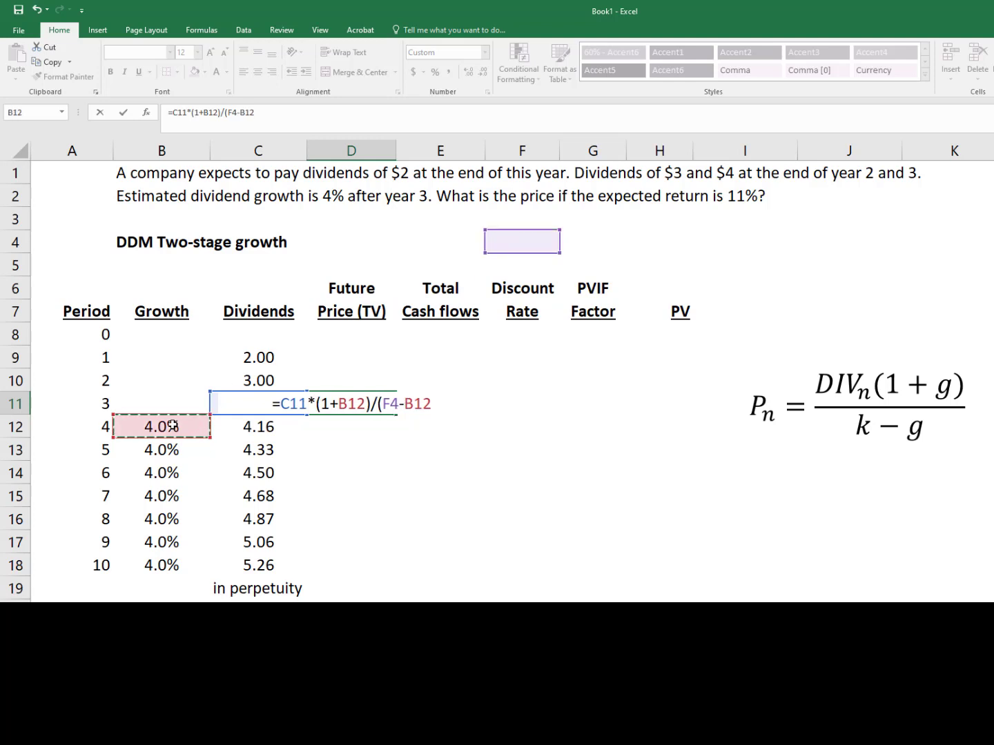
type(")")
key("Return")
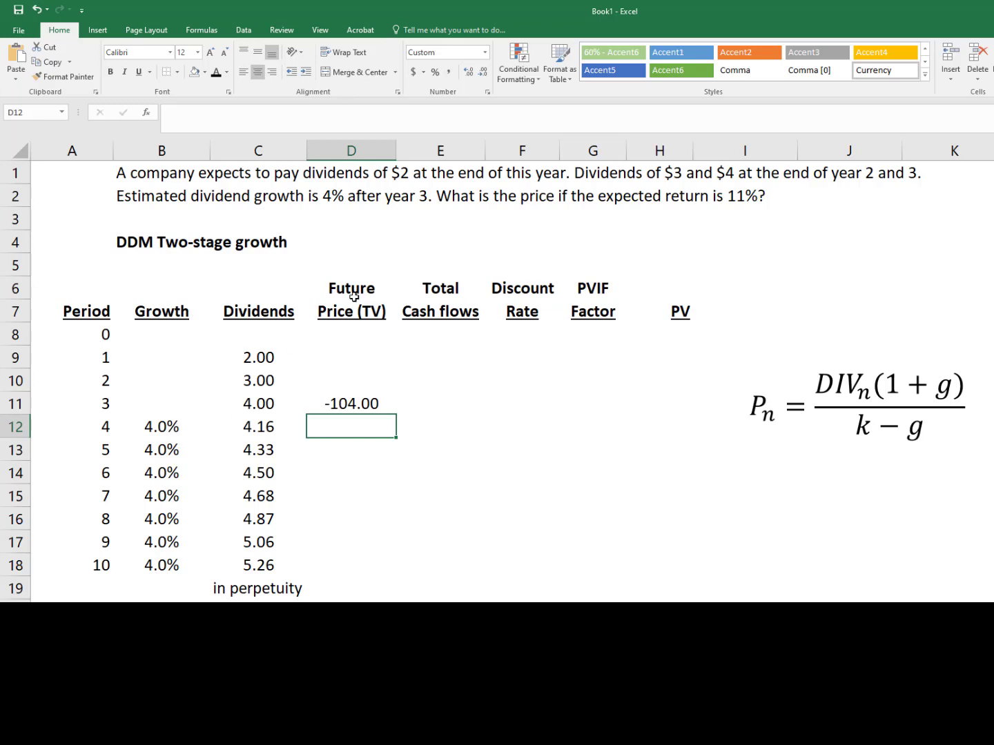
Enter the 11% expected return in F4 and label it "Discount Rate" in E4.
left_click(510, 246)
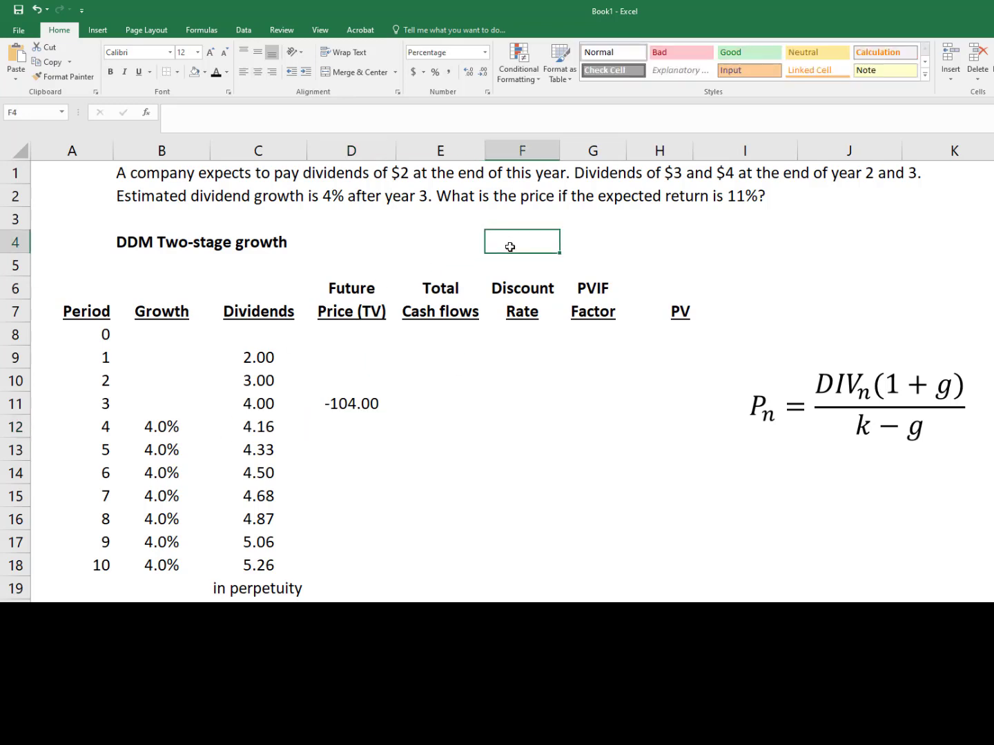
type("11")
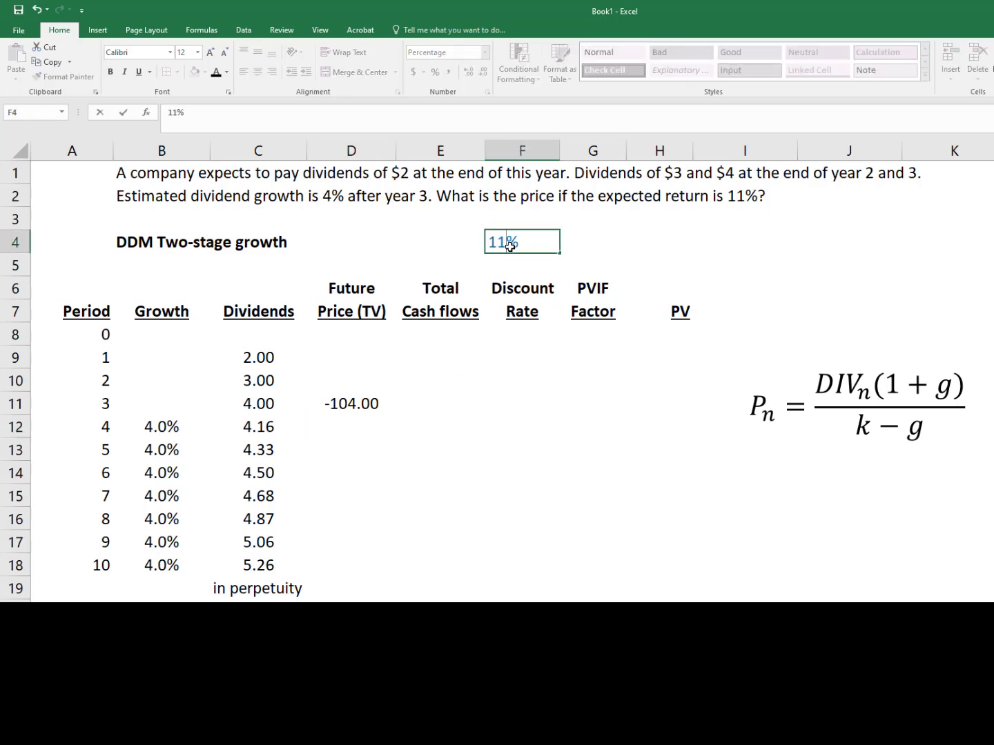
key("Return")
key("Up")
key("Left")
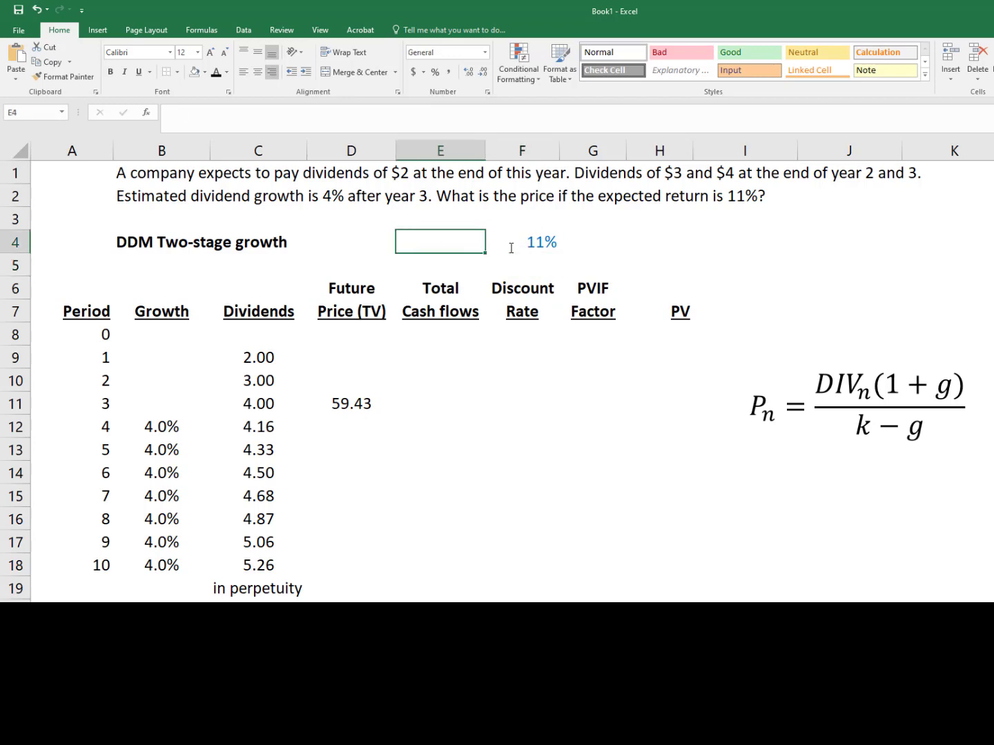
type("Discount")
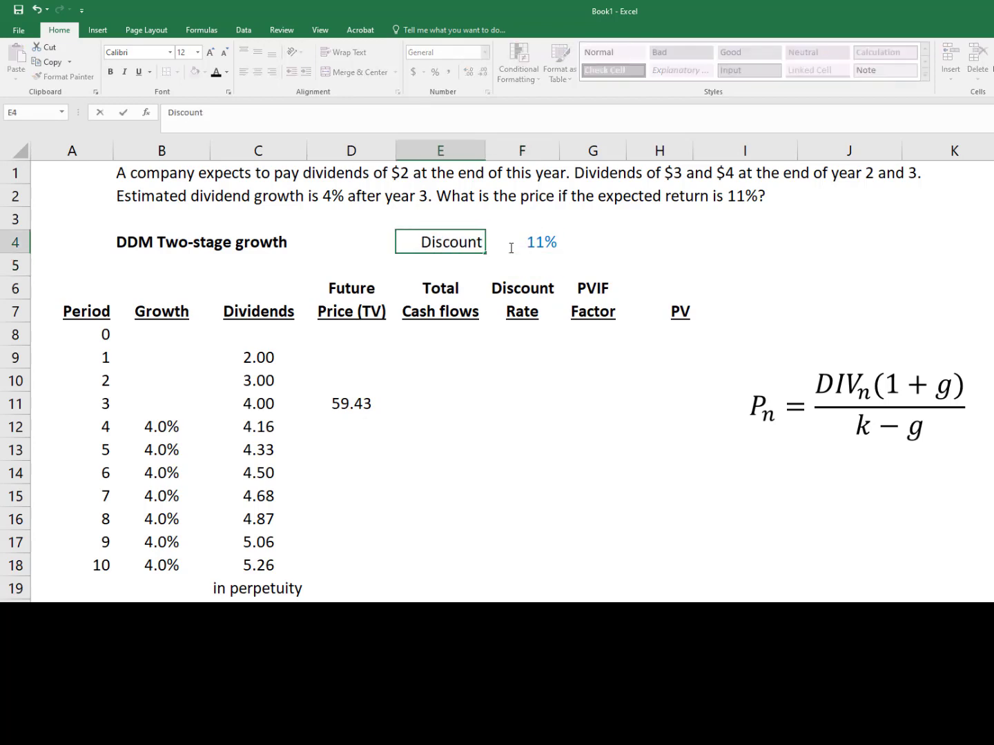
type(" Rate")
key("Tab")
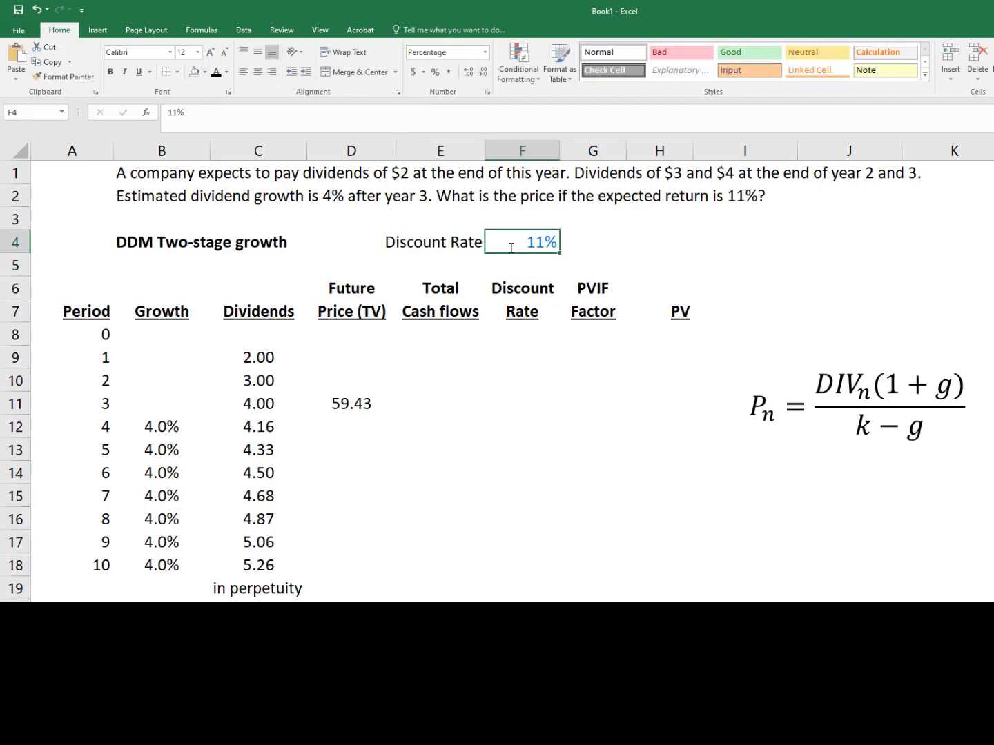
Fill the input cells F4, C9:C11 and B12 with yellow, and check the worksheet's formulas, including the one in D11.
left_click(204, 73)
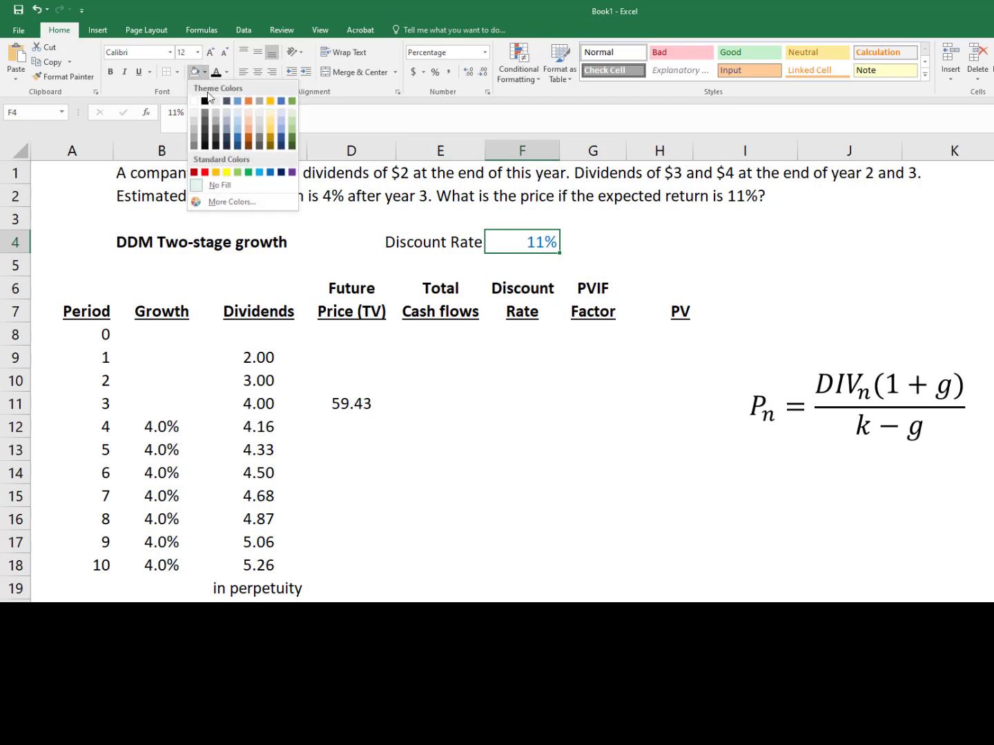
left_click(227, 172)
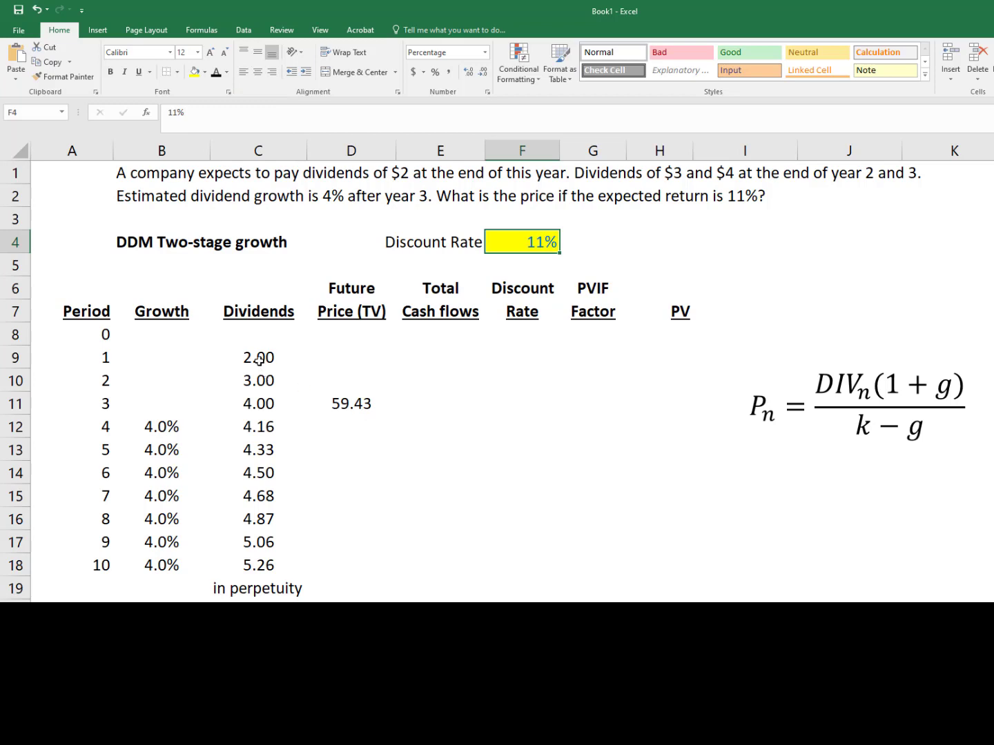
left_click_drag(257, 358, 253, 396)
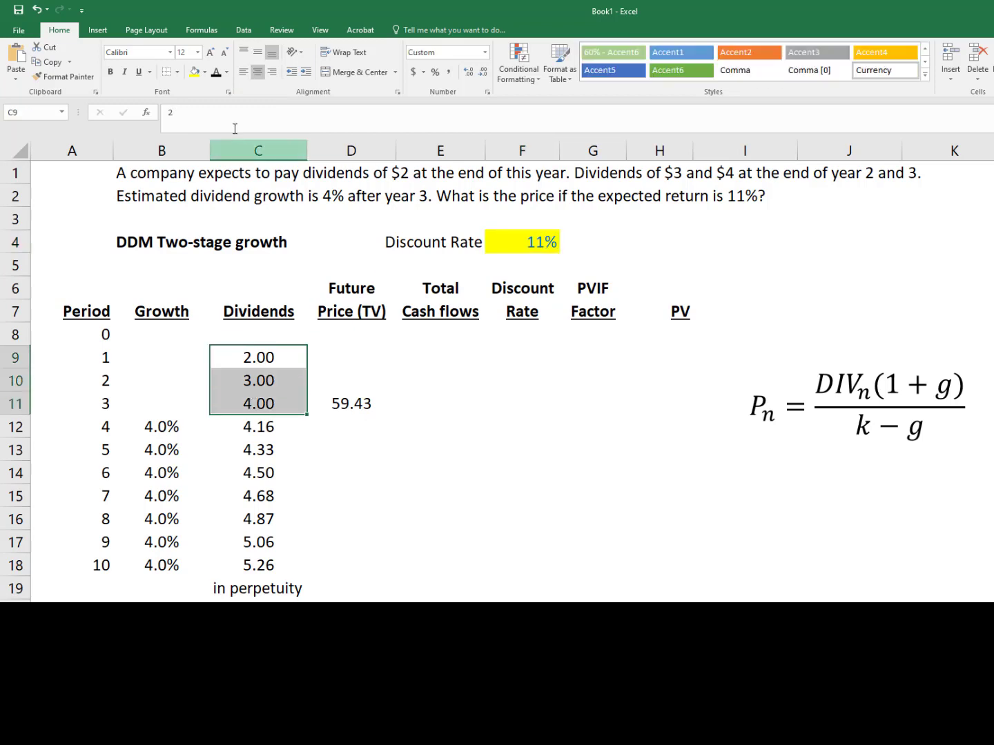
left_click(196, 71)
left_click(168, 428)
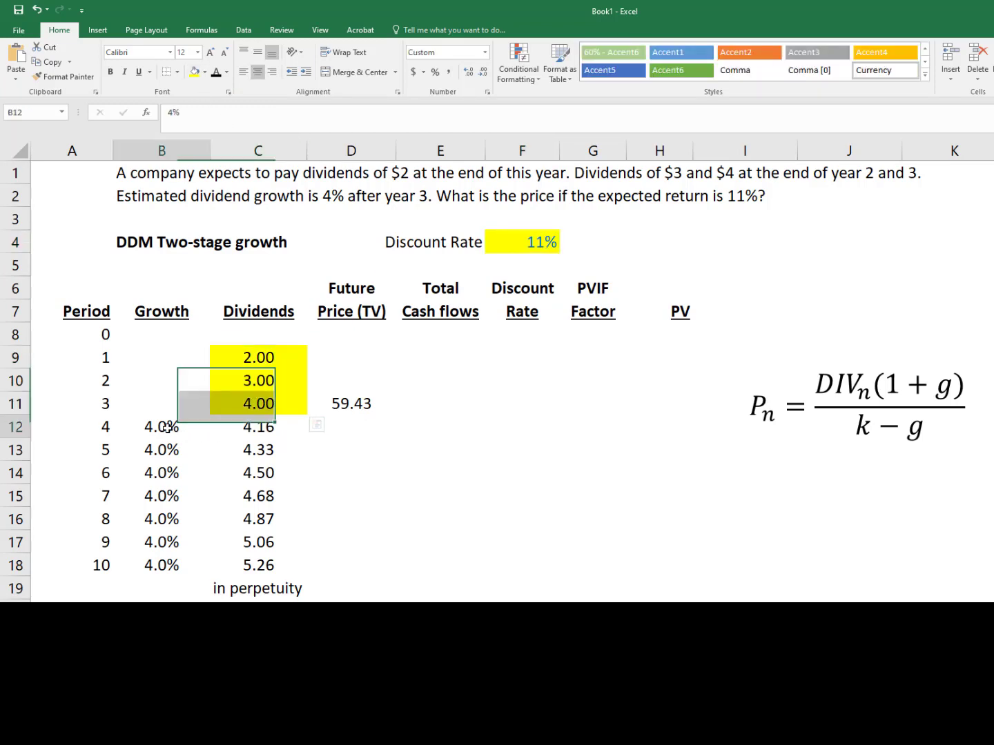
left_click(196, 72)
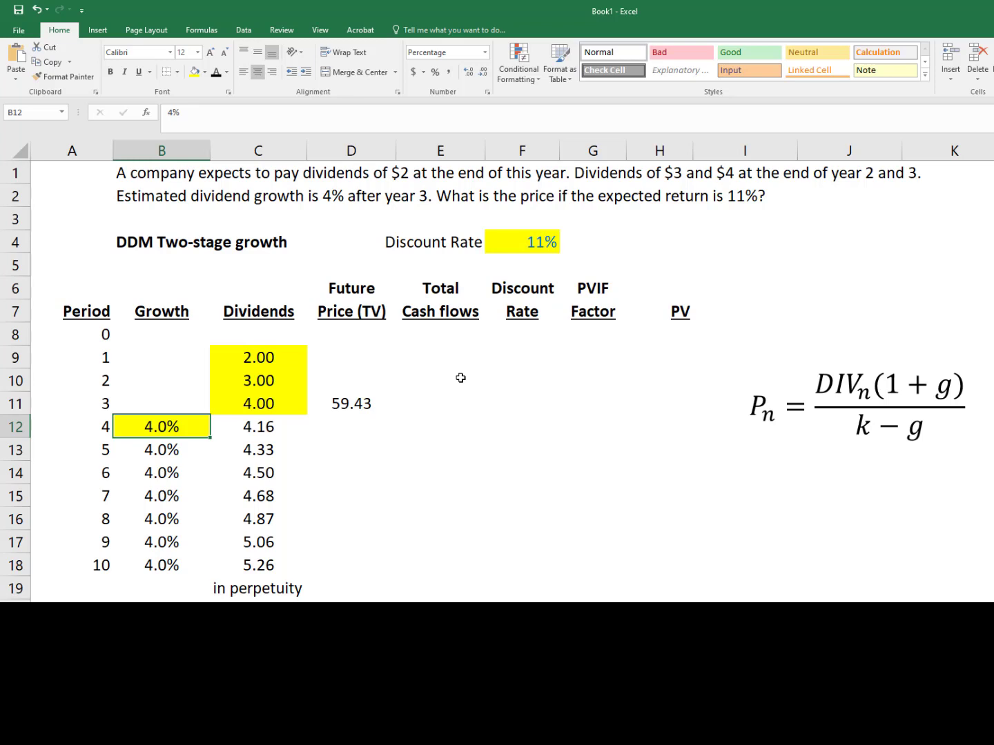
key("ctrl+grave")
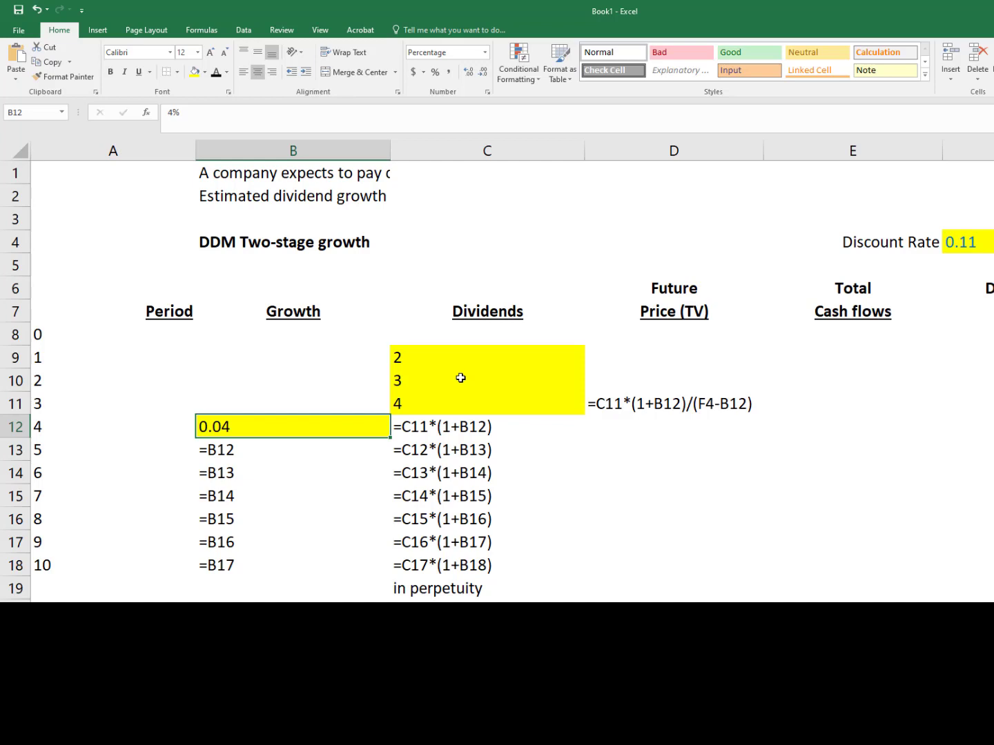
key("ctrl+grave")
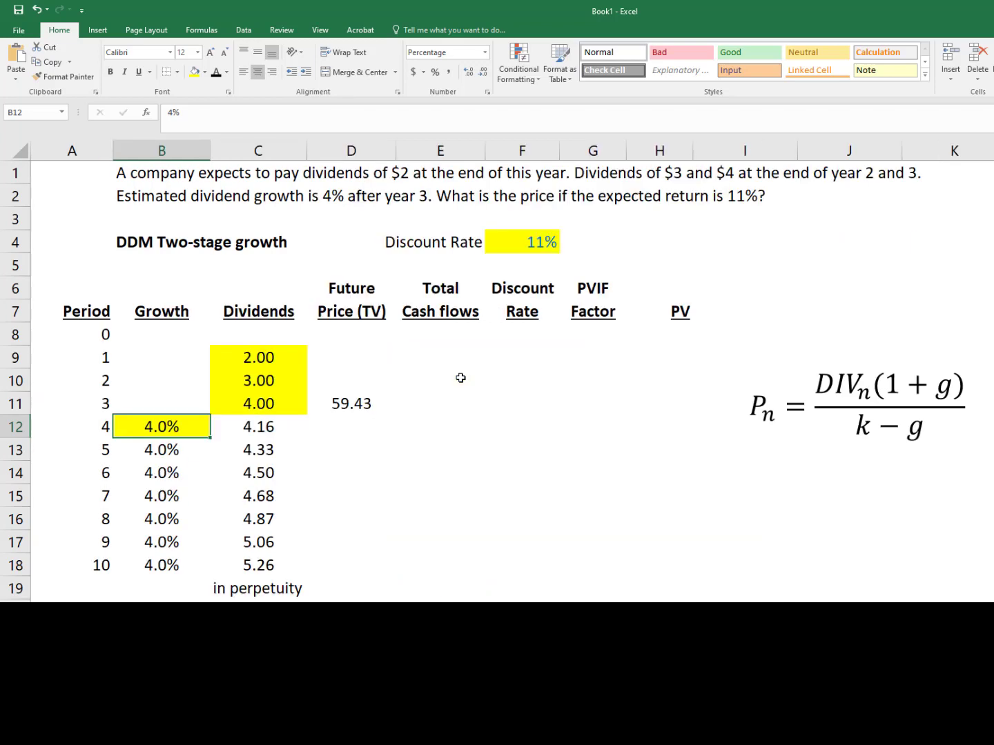
left_click(352, 404)
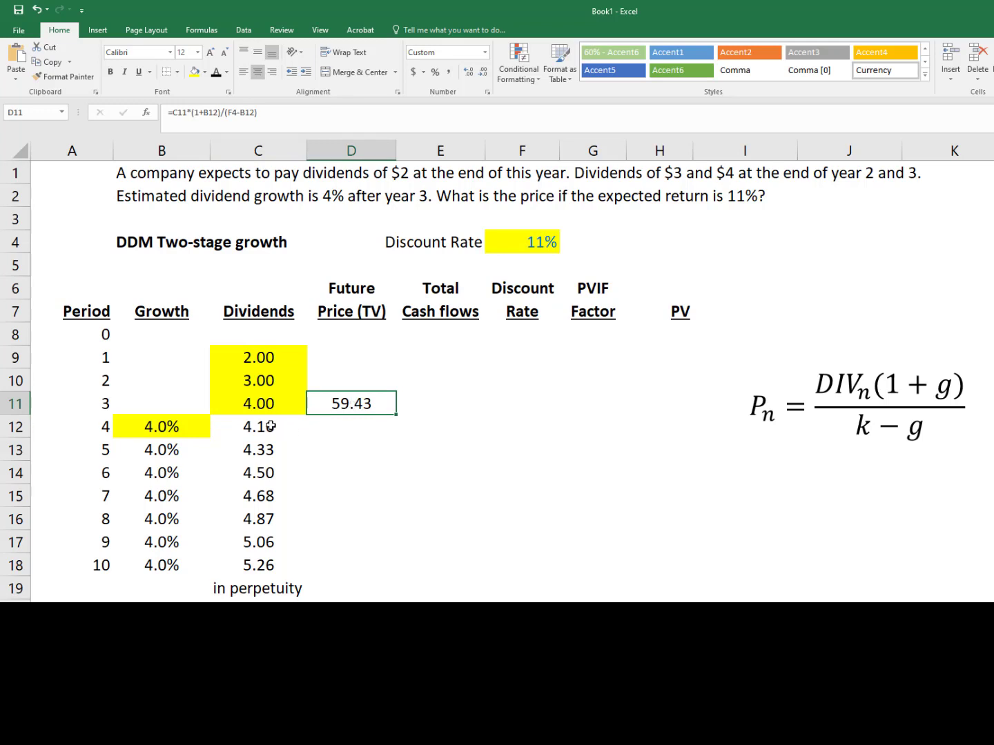
Add a thin dotted border along the left, top and right edges of the dividends from C12 down past the "in perpetuity" note.
left_click_drag(271, 425, 276, 607)
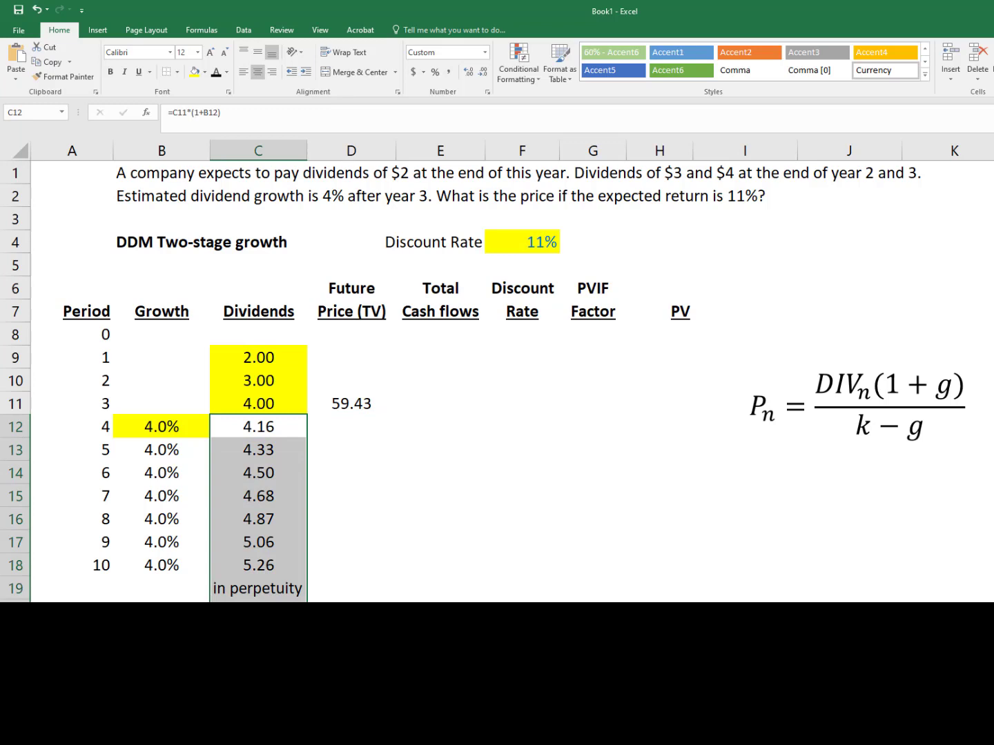
left_click(179, 72)
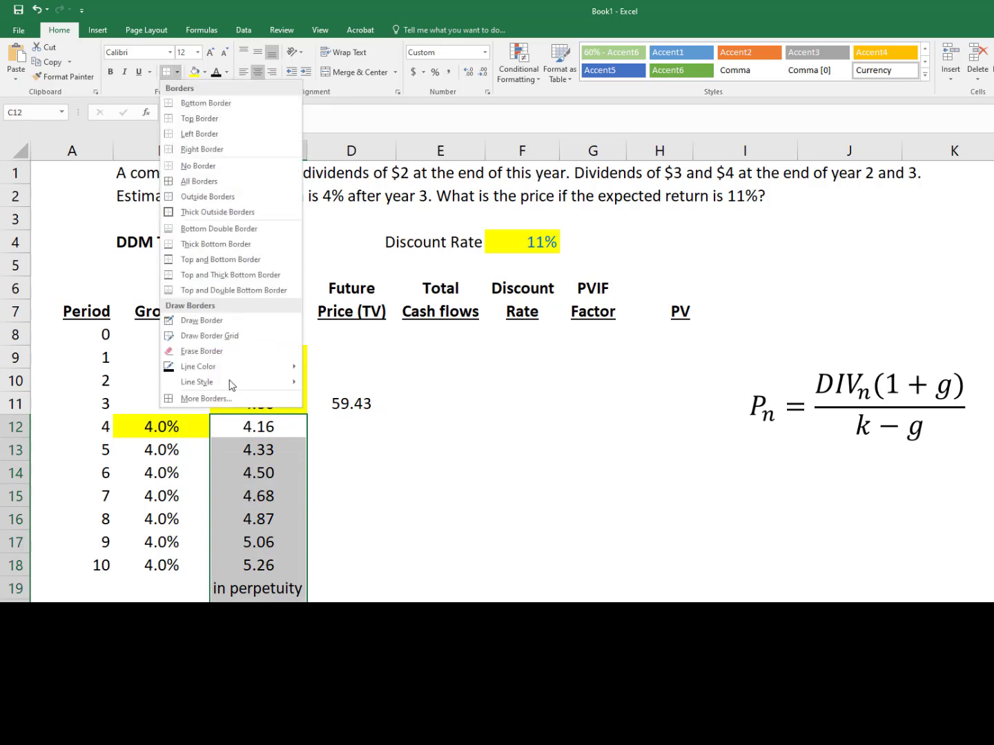
left_click(206, 399)
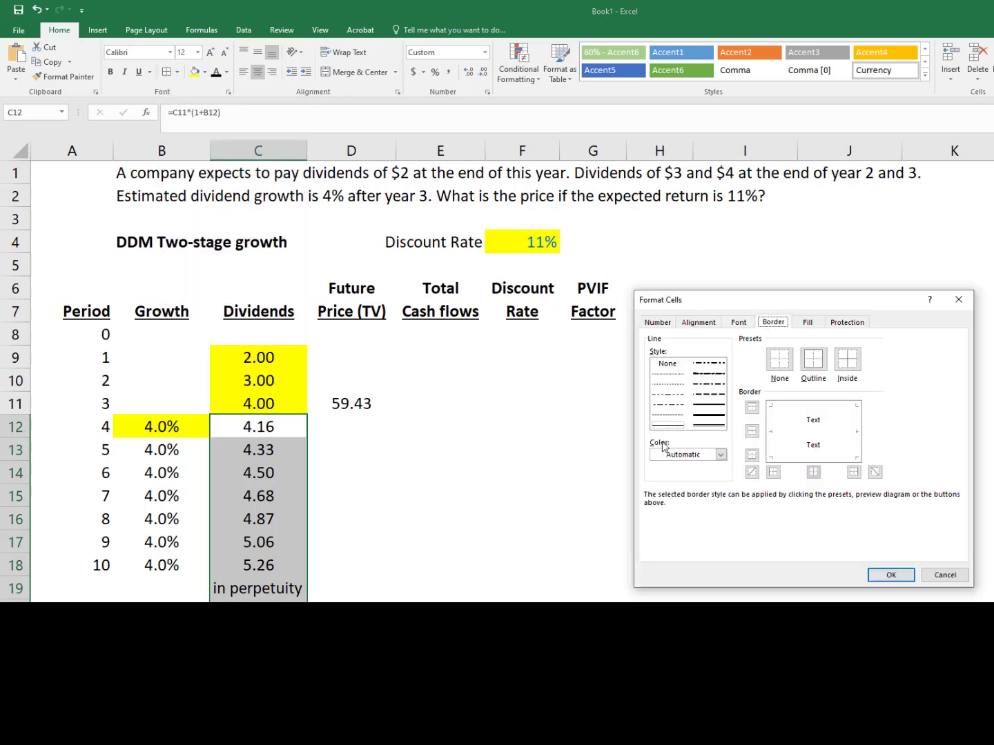
left_click(667, 376)
left_click(770, 435)
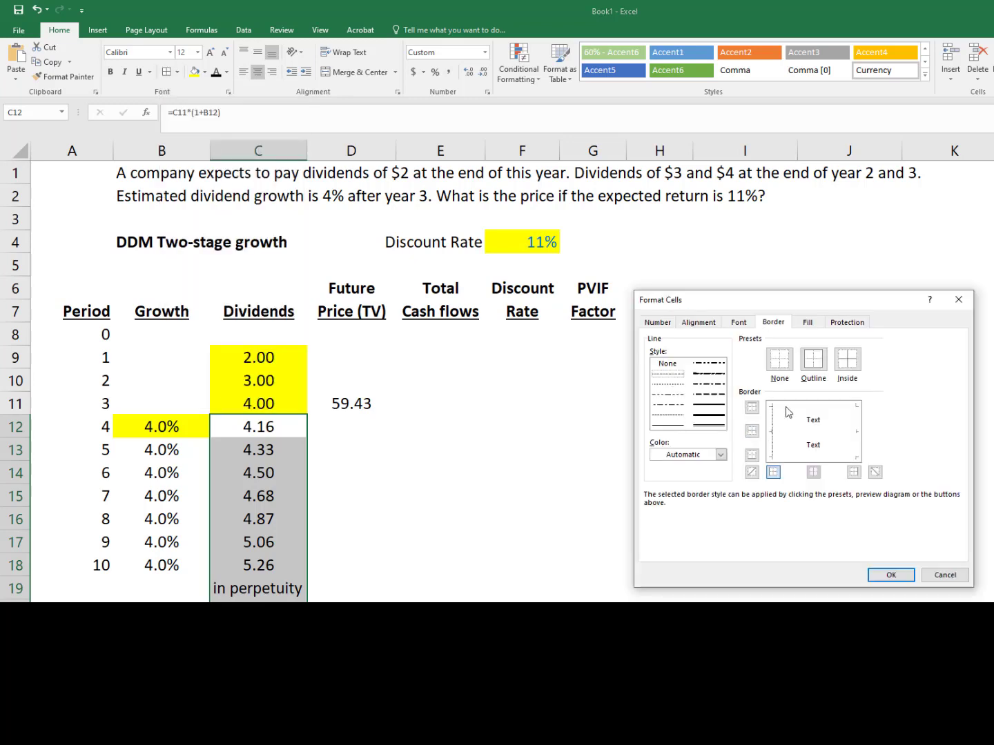
left_click(789, 407)
left_click(858, 443)
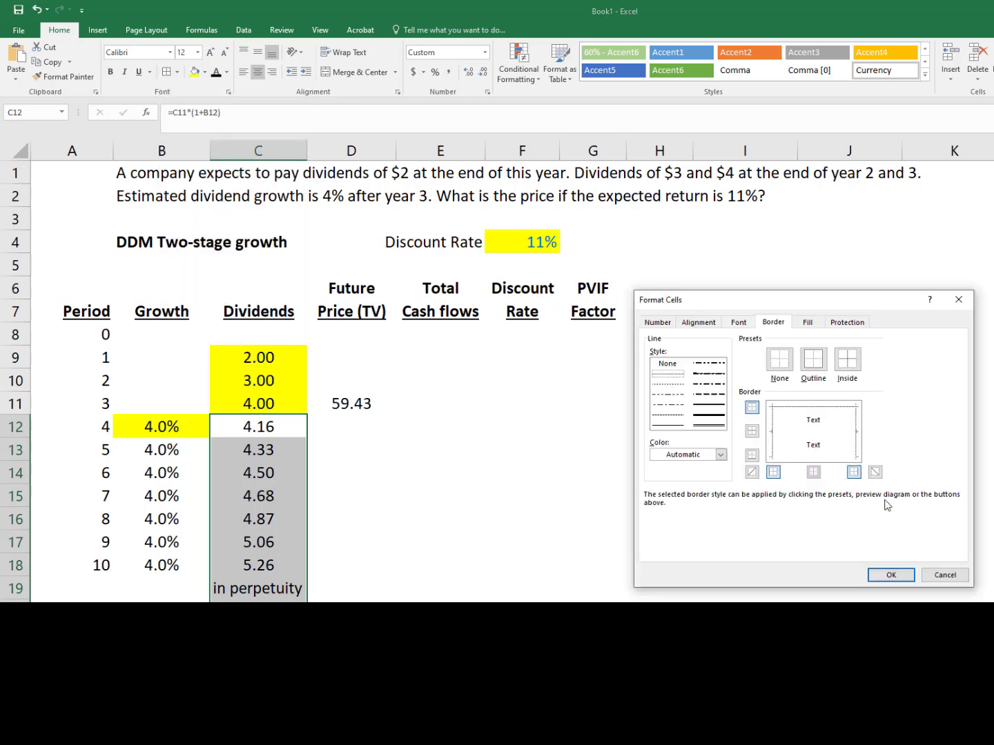
left_click(891, 577)
left_click(351, 524)
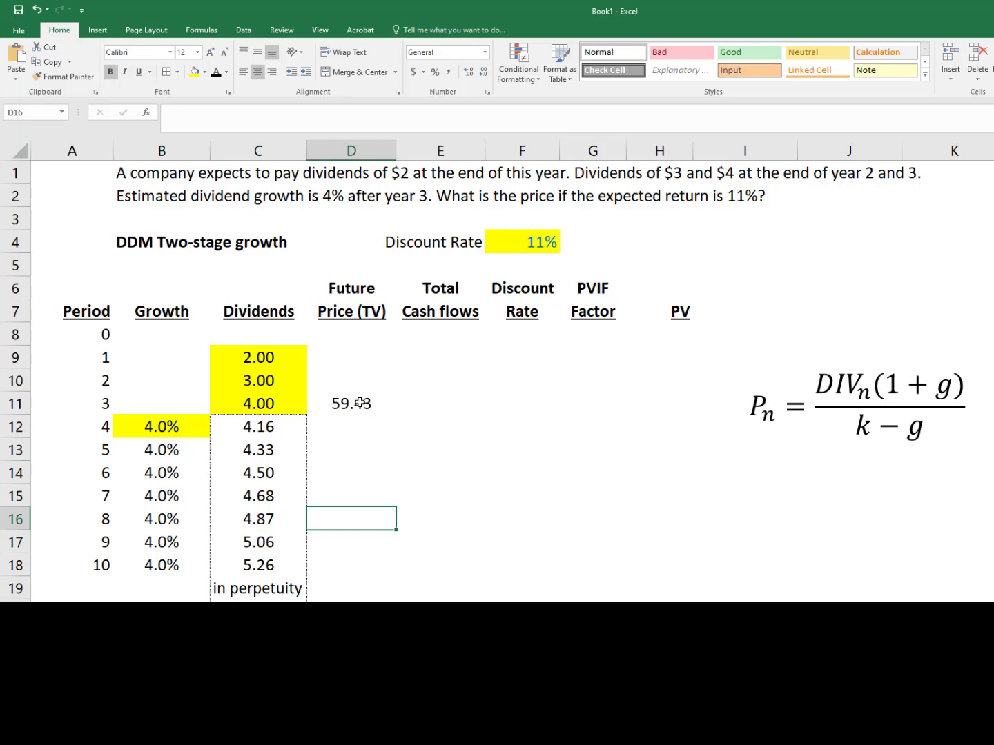
Calculate total cash flows for periods 1 to 3 in E9:E11 by filling down the formula =C9+D9.
left_click(431, 352)
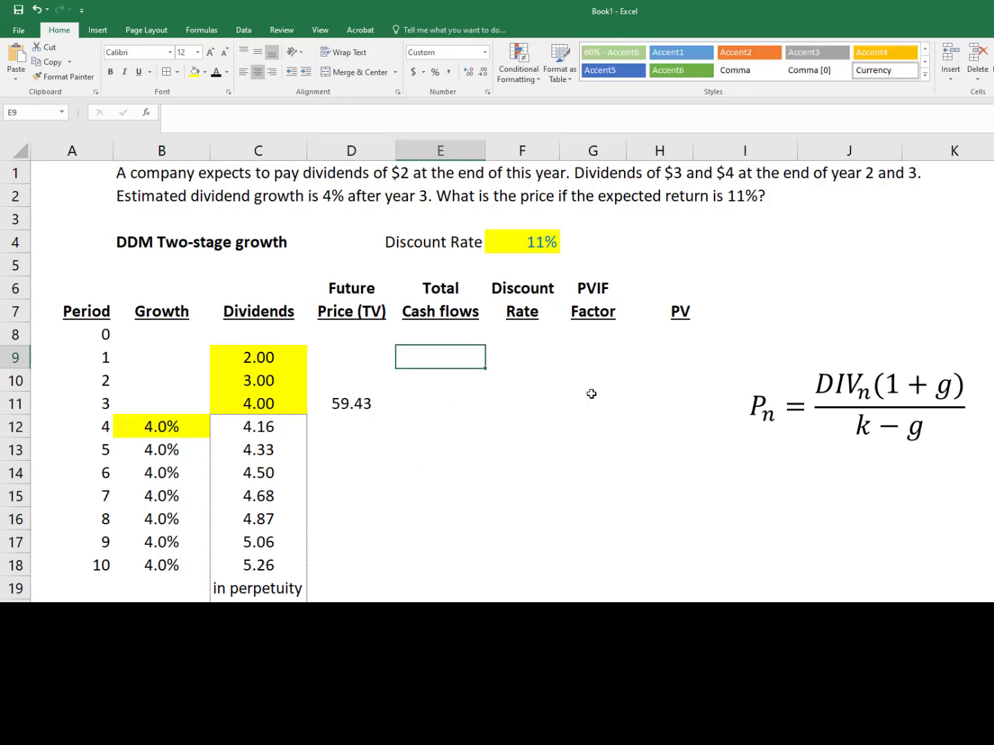
type("=")
key("Left")
key("Left")
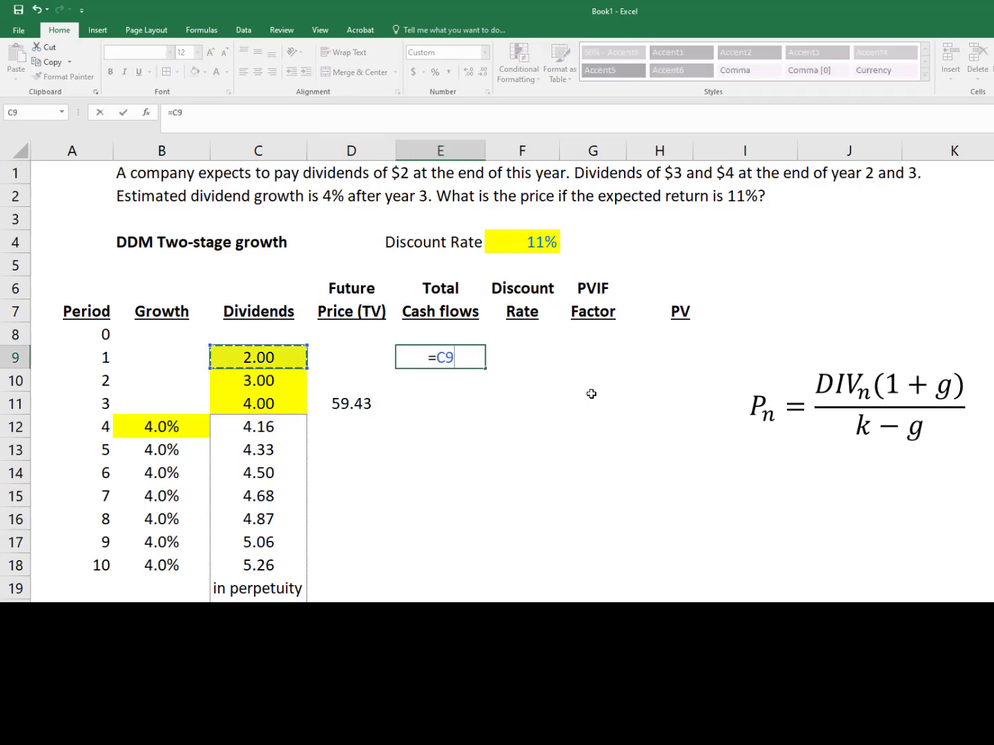
type("+")
key("Left")
key("Return")
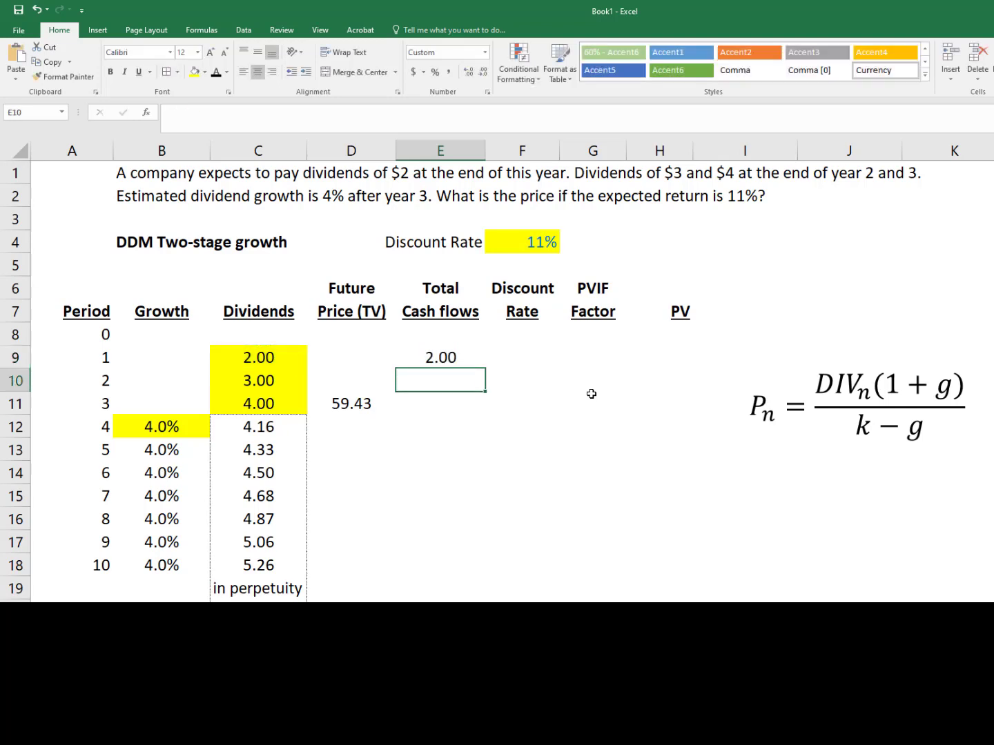
left_click(438, 355)
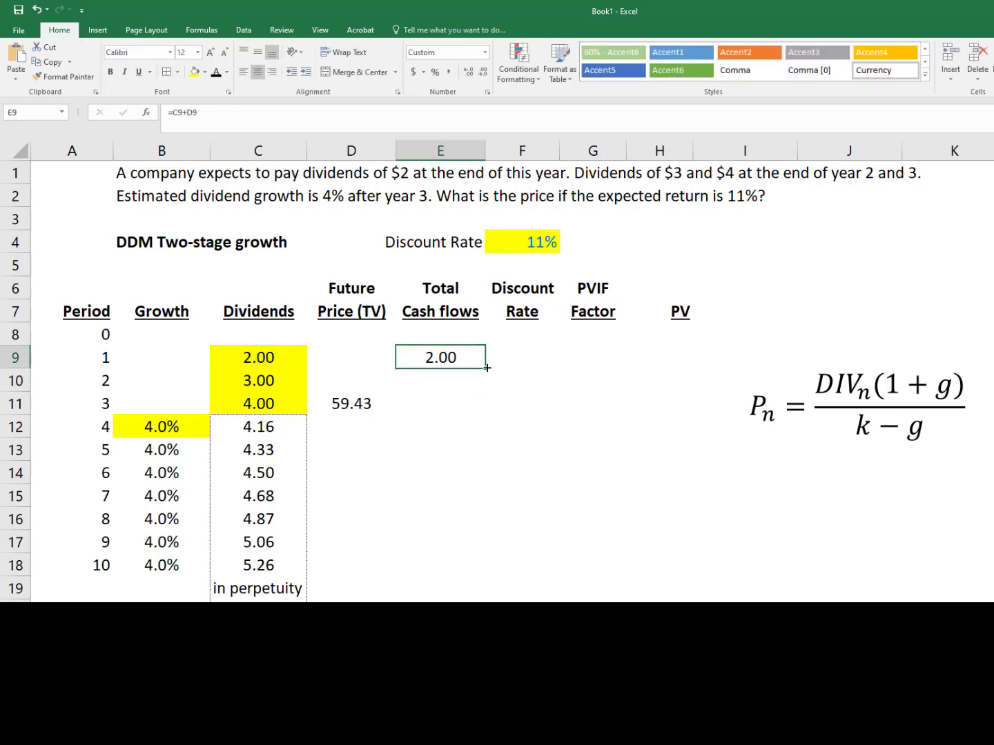
left_click_drag(487, 369, 483, 413)
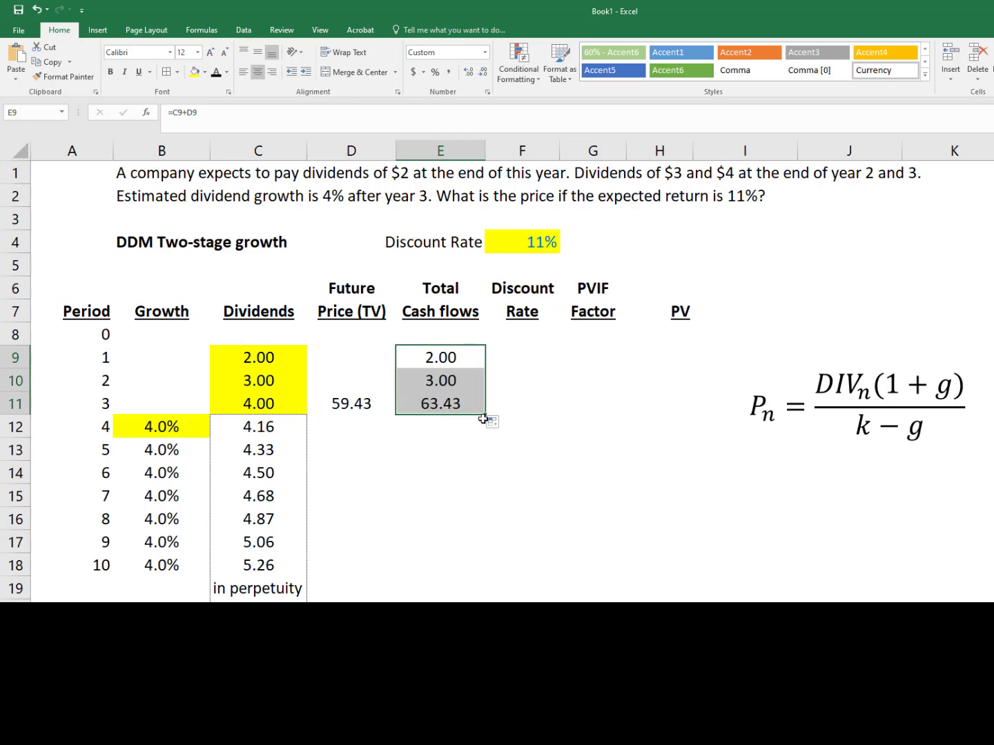
Link the discount rates in F9:F11 to the input cell with the absolute reference =$F$4.
left_click(519, 357)
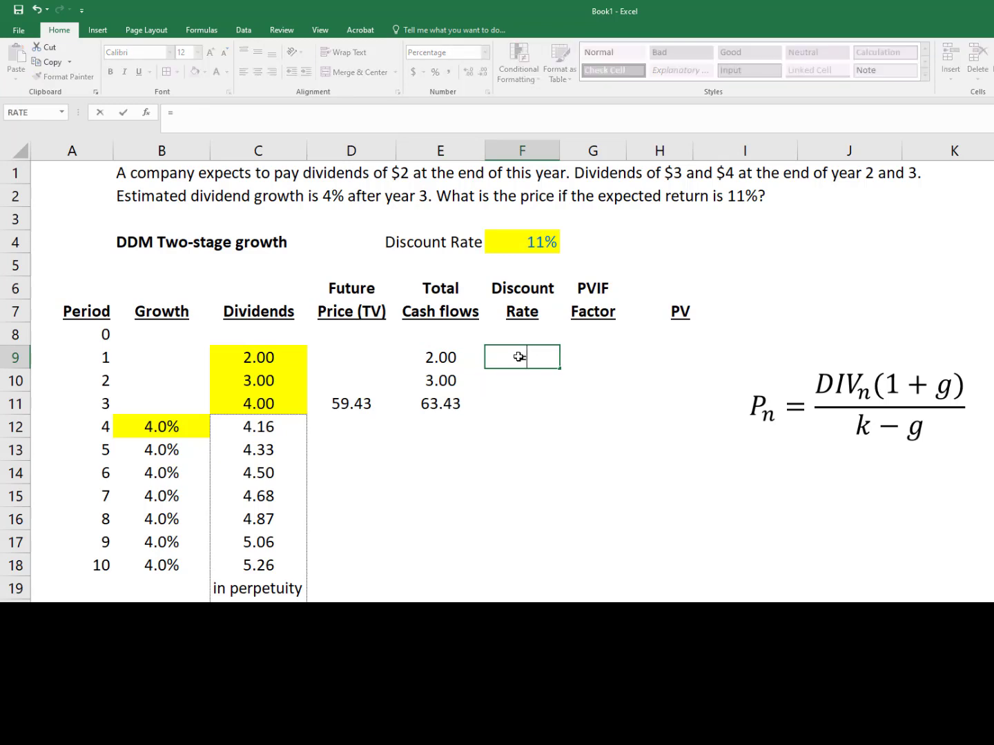
type("=")
left_click(509, 240)
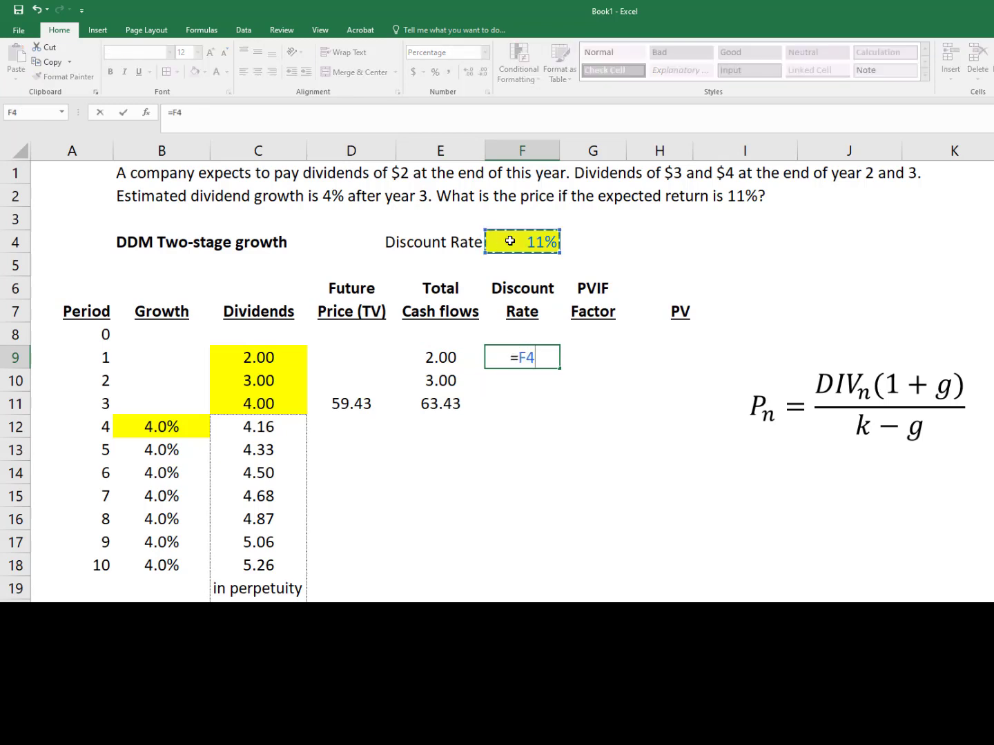
key("F4")
key("Return")
key("Up")
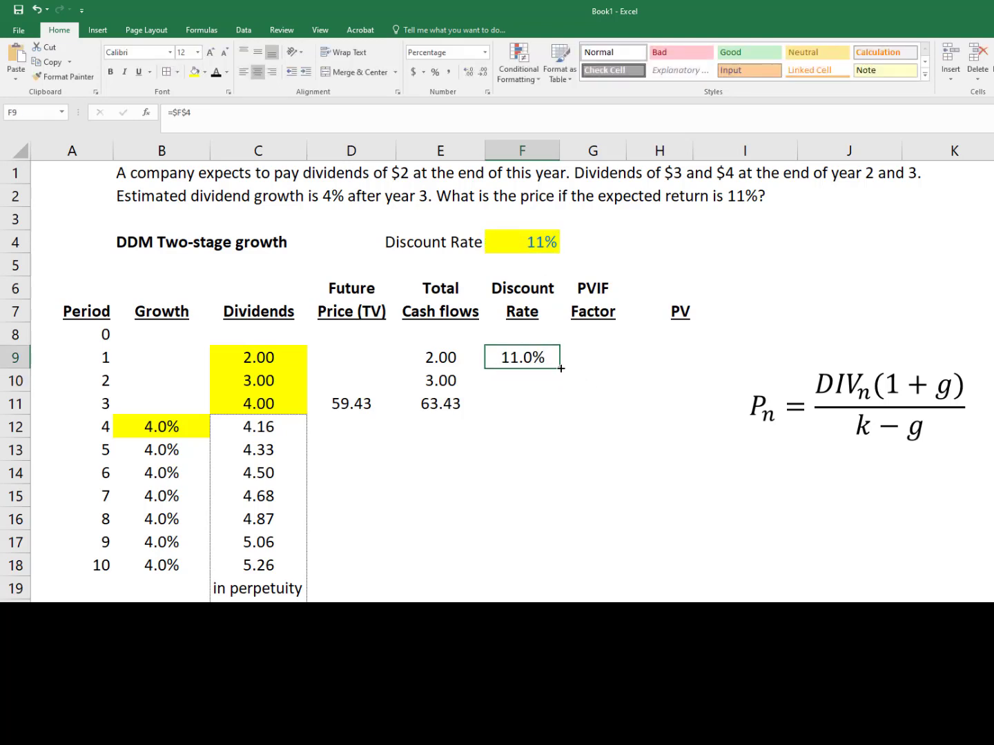
left_click_drag(560, 368, 563, 414)
Calculate the PVIF factors in G9:G11 by filling down the formula =1/(1+F9)^A9.
left_click(594, 353)
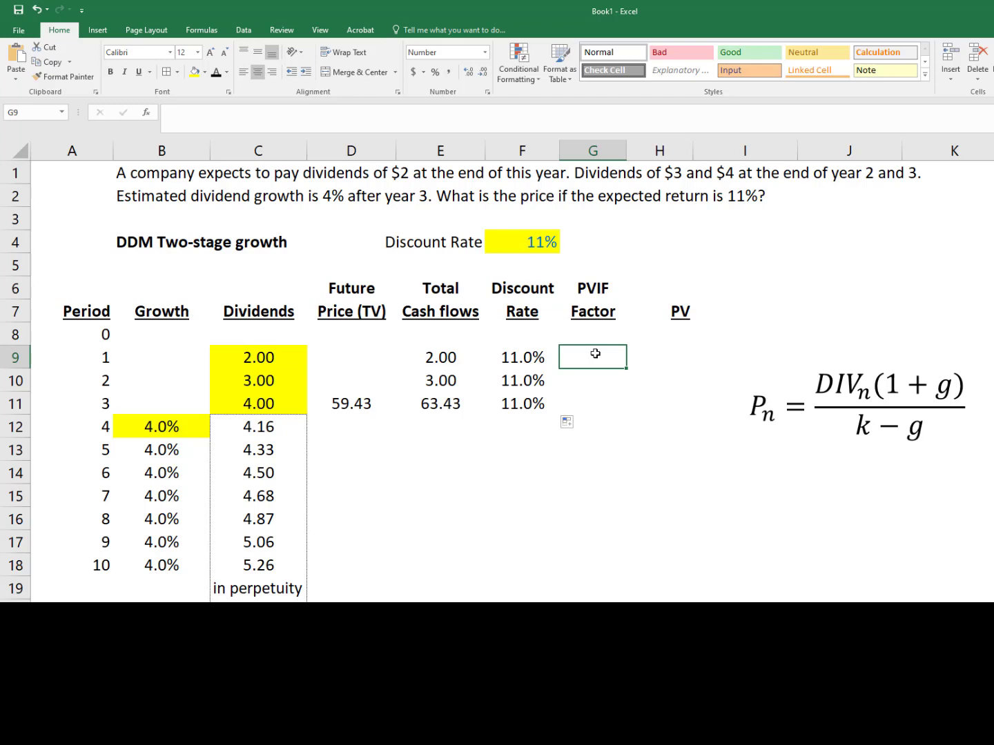
type("=1/(1+")
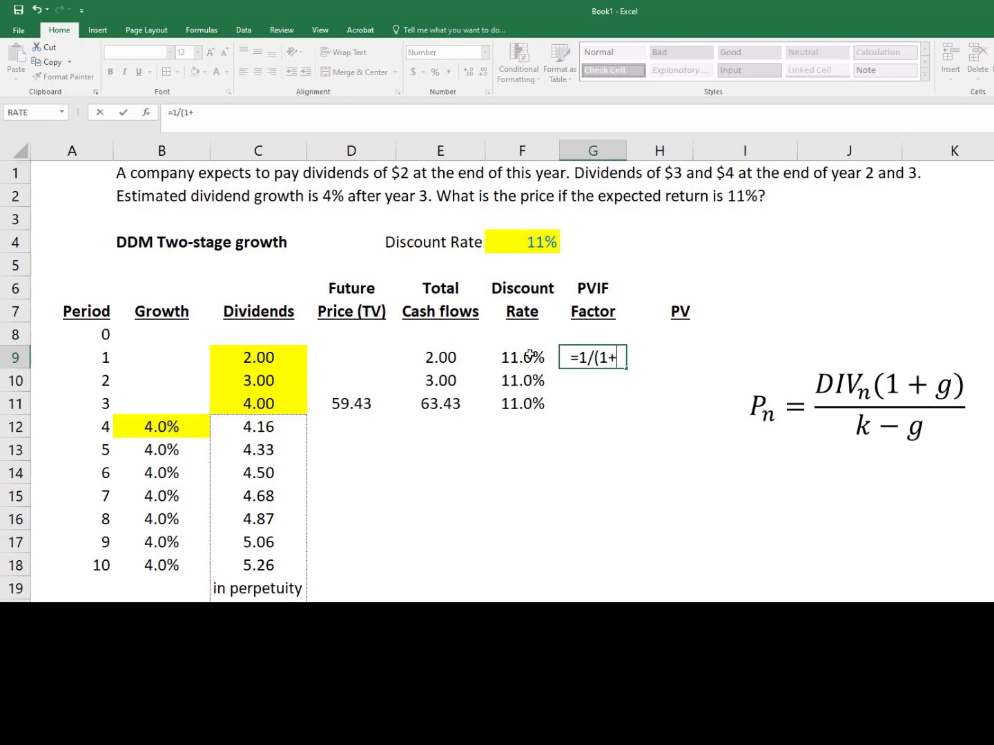
left_click(530, 356)
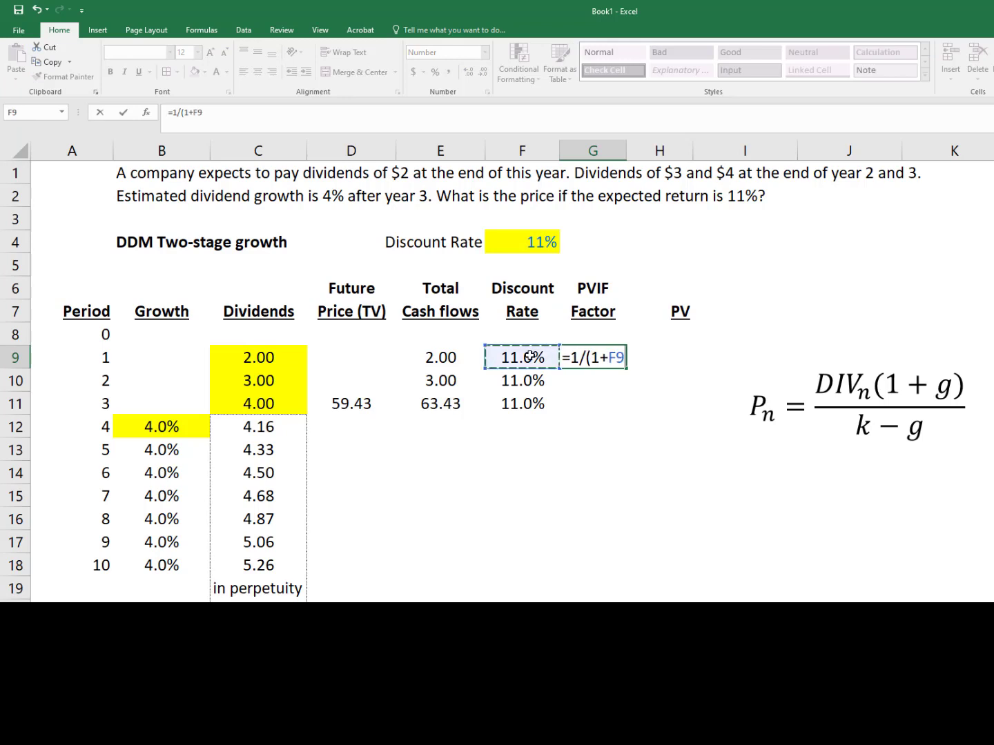
type(")^")
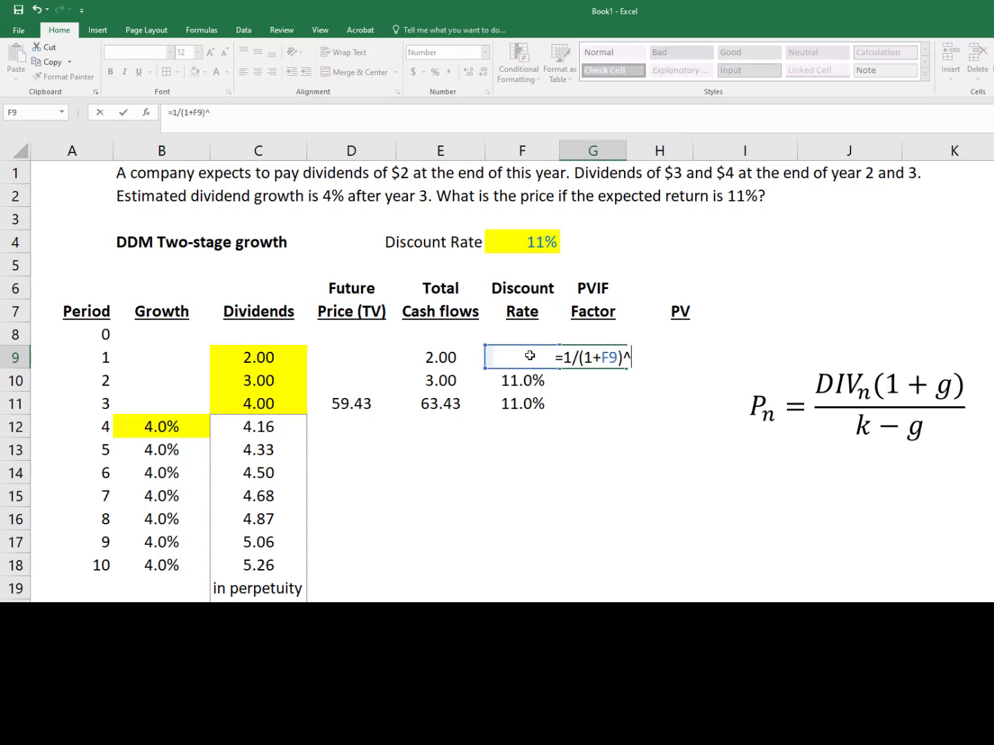
left_click(110, 357)
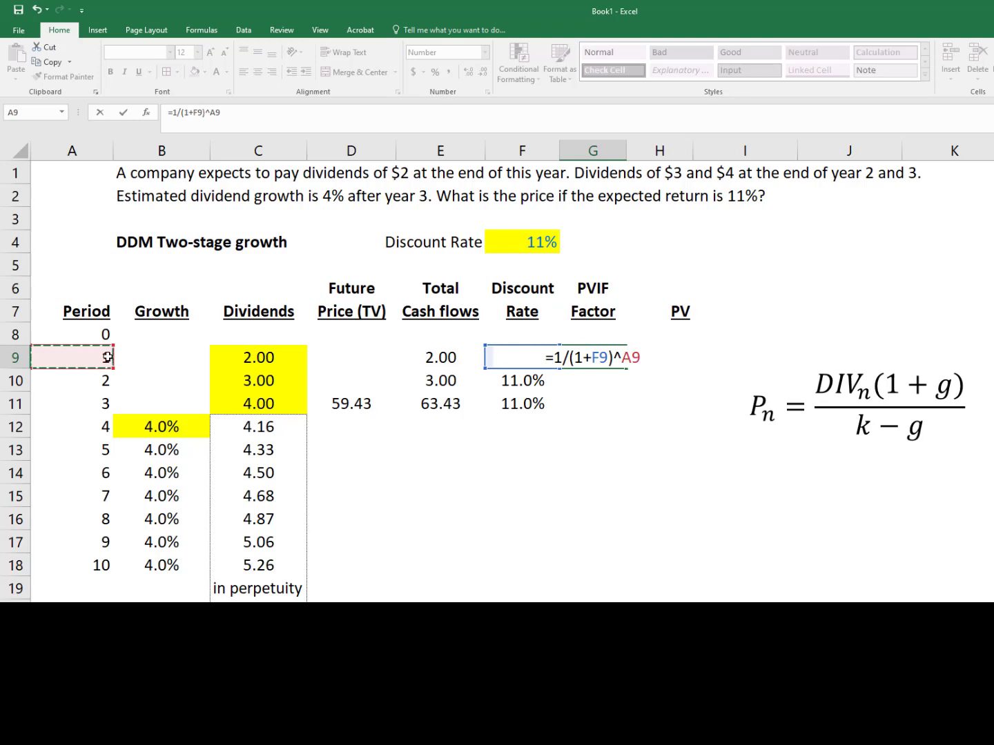
key("Return")
key("Up")
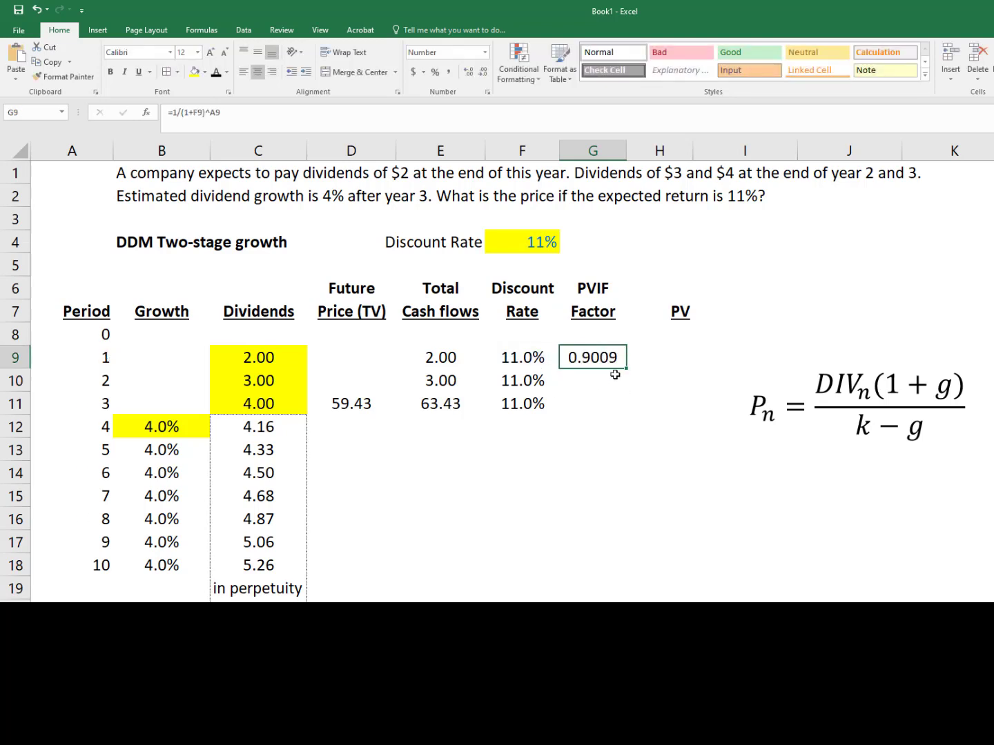
left_click_drag(626, 369, 628, 412)
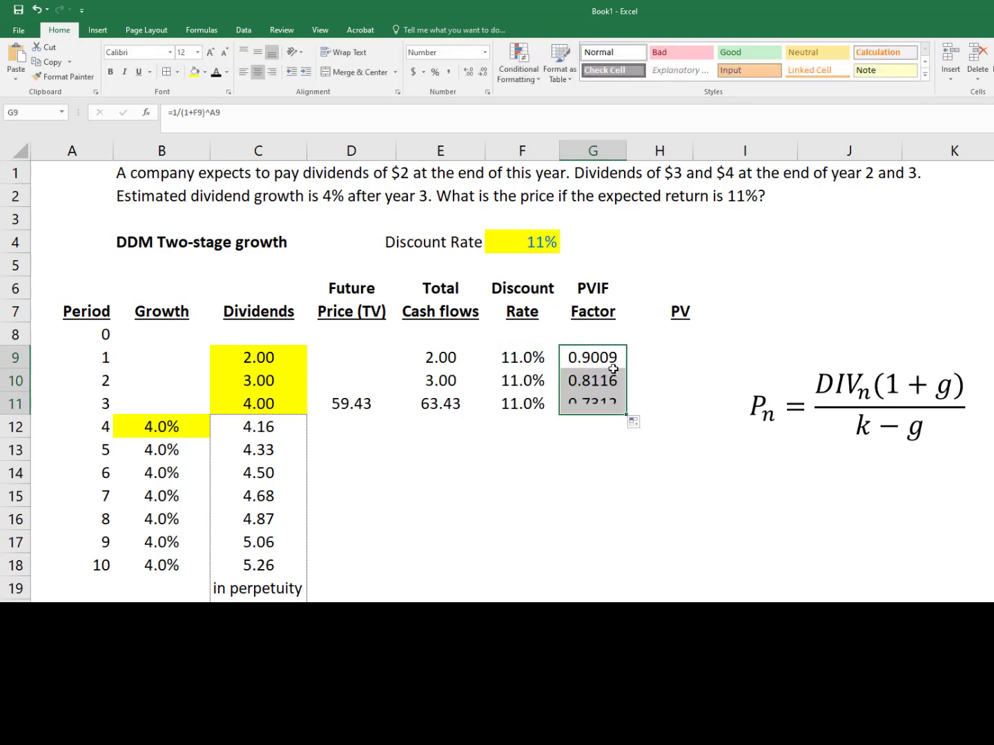
left_click(610, 369)
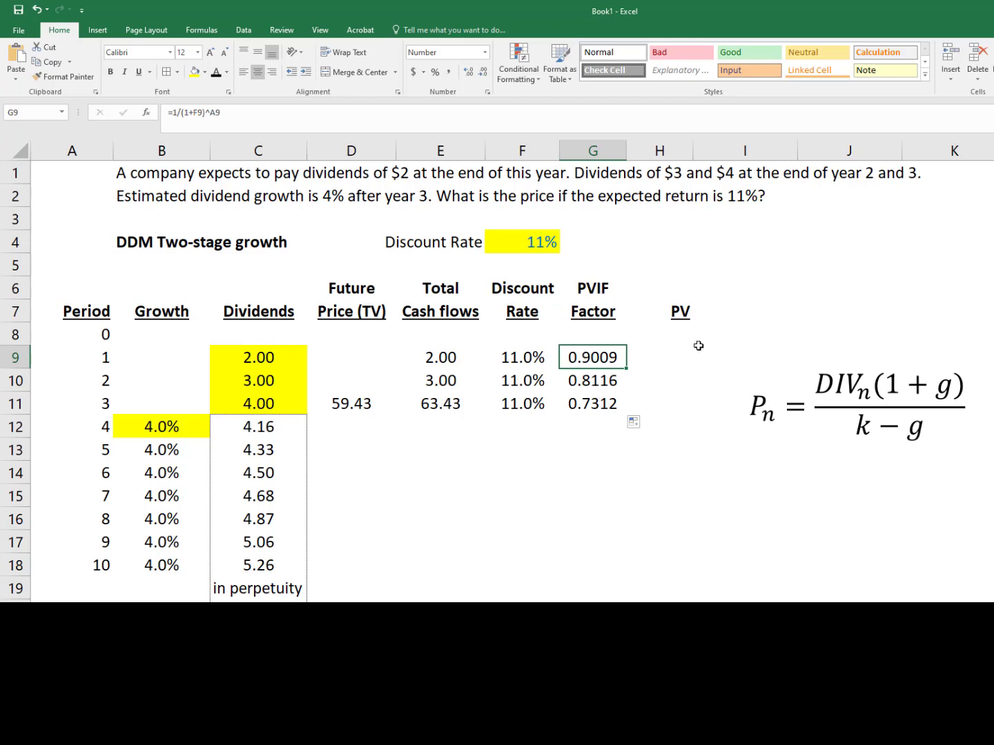
Calculate the present values in H9:H11 by filling down the formula =E9*G9.
left_click(682, 355)
type("=")
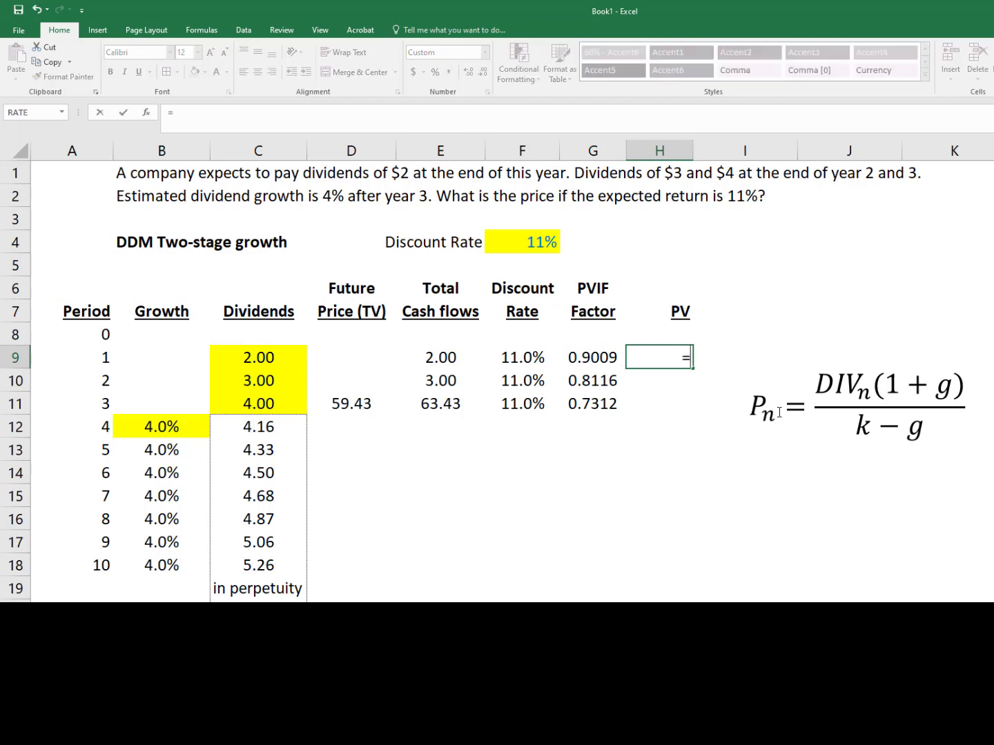
key("Left")
key("Left")
key("Left")
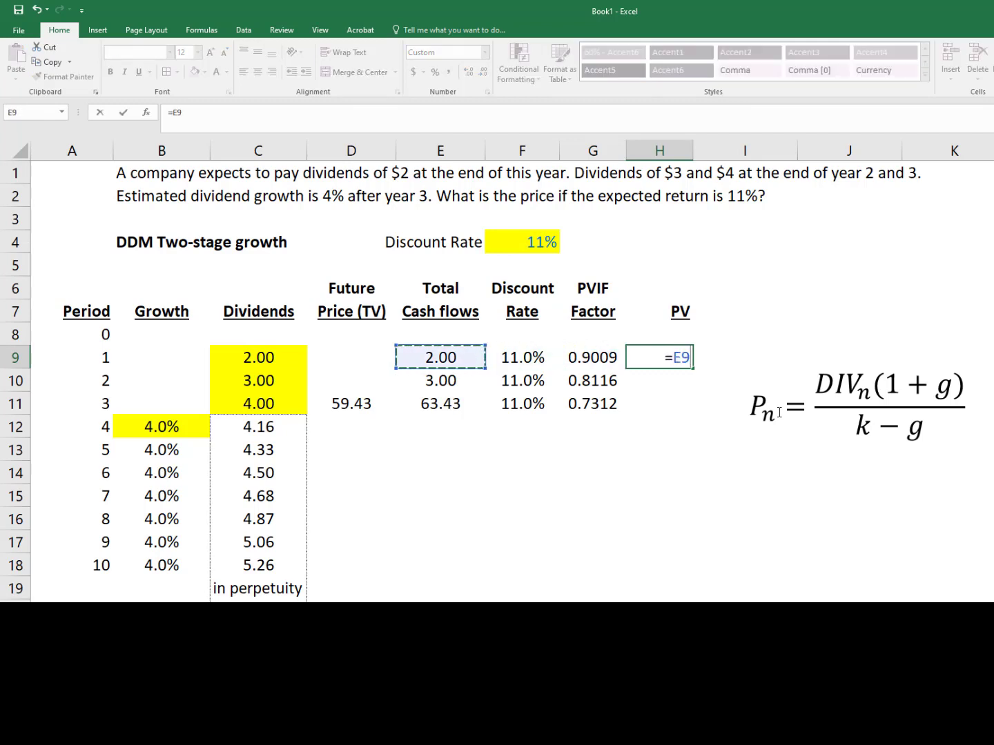
type("*")
key("Left")
key("Return")
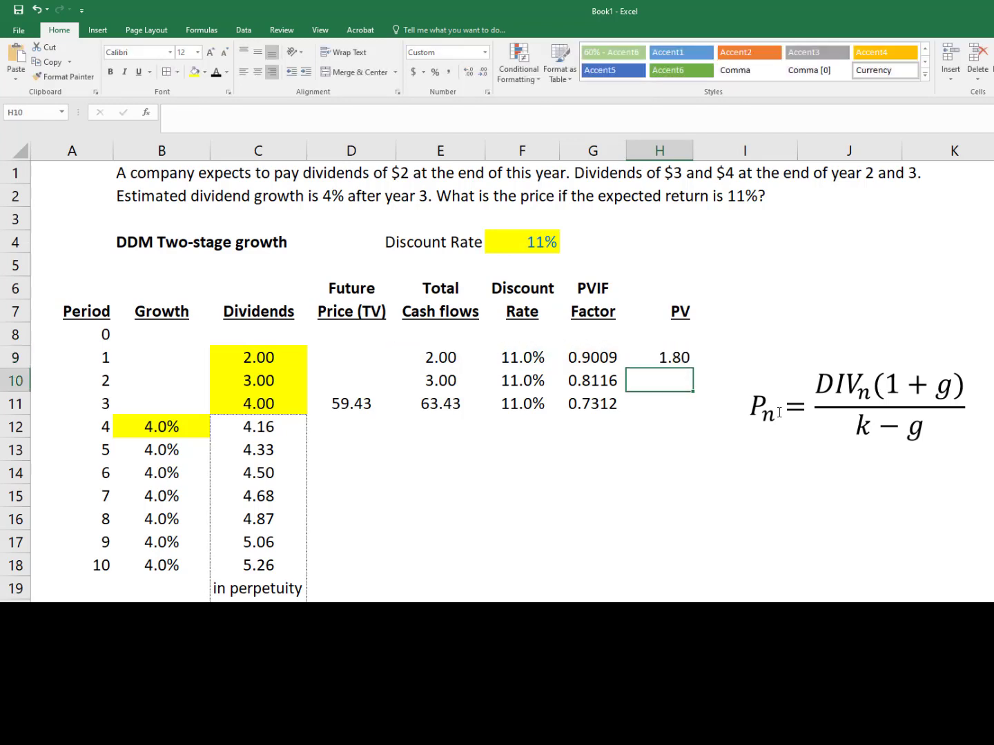
key("Up")
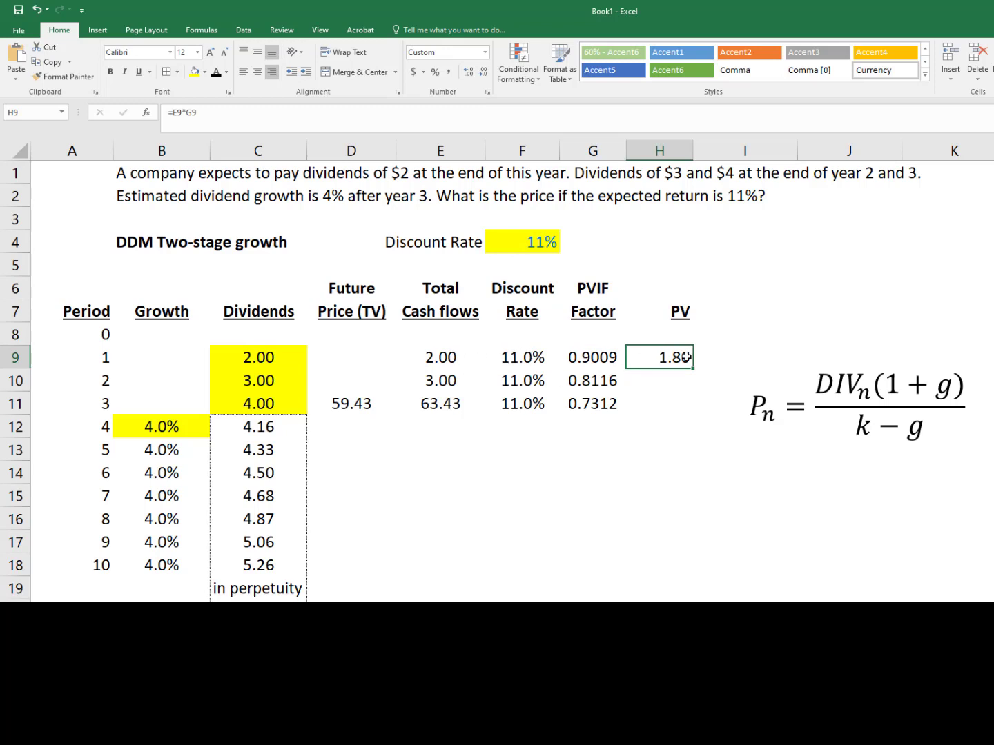
left_click_drag(694, 369, 694, 407)
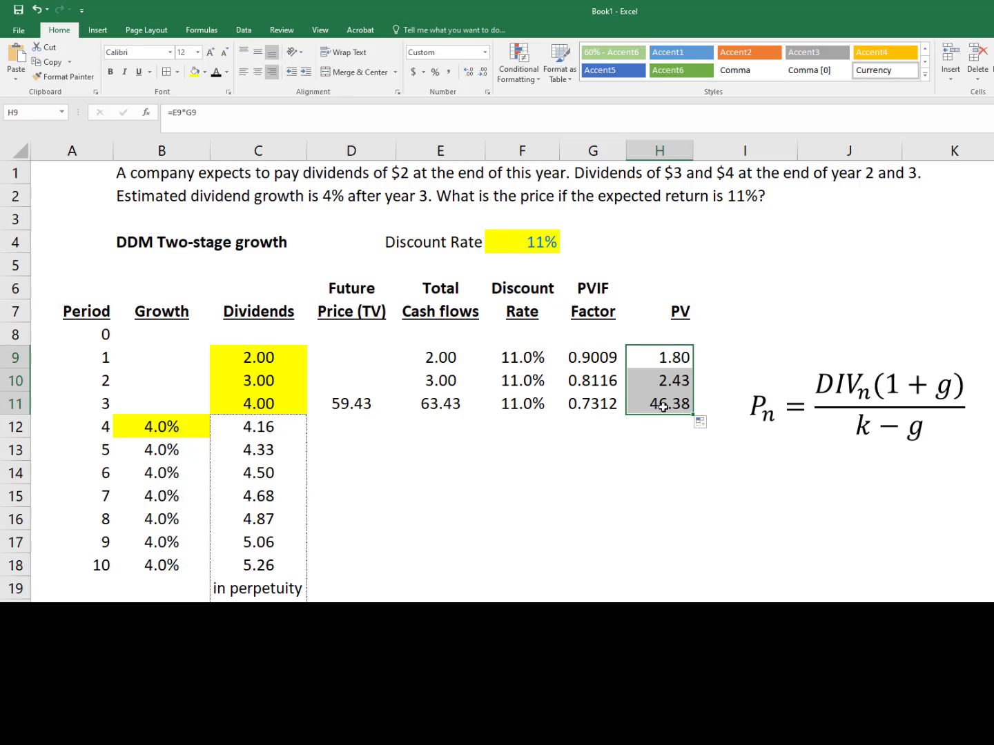
Label G13 "Price" and sum the present values in H13 with =SUM(H9:H11).
left_click(671, 456)
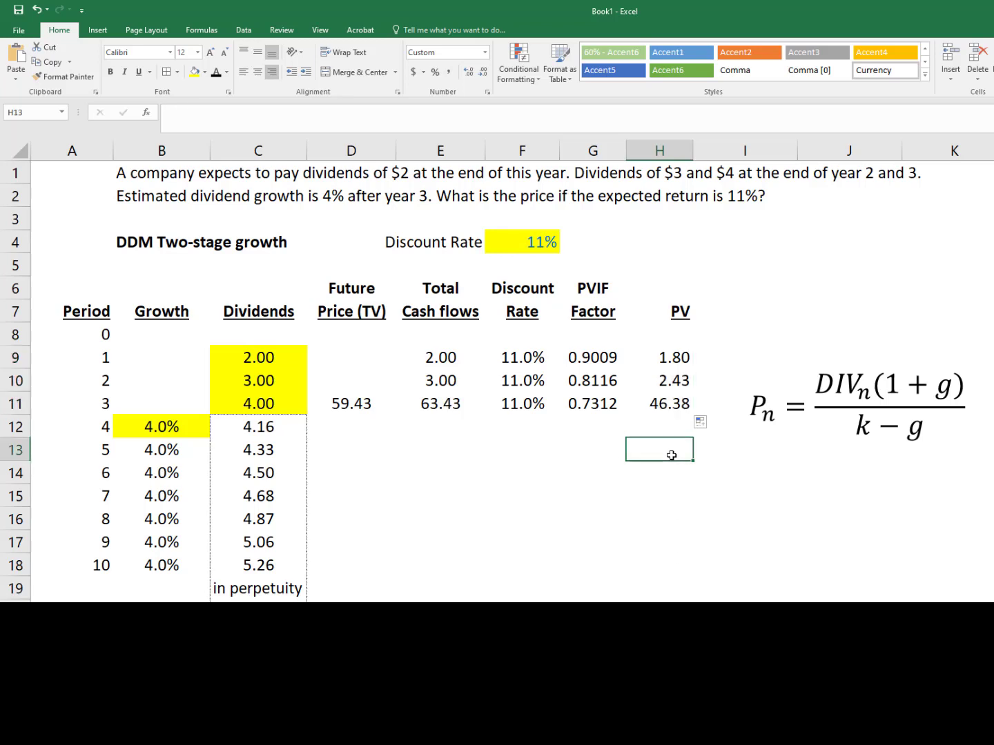
key("Left")
type("Price")
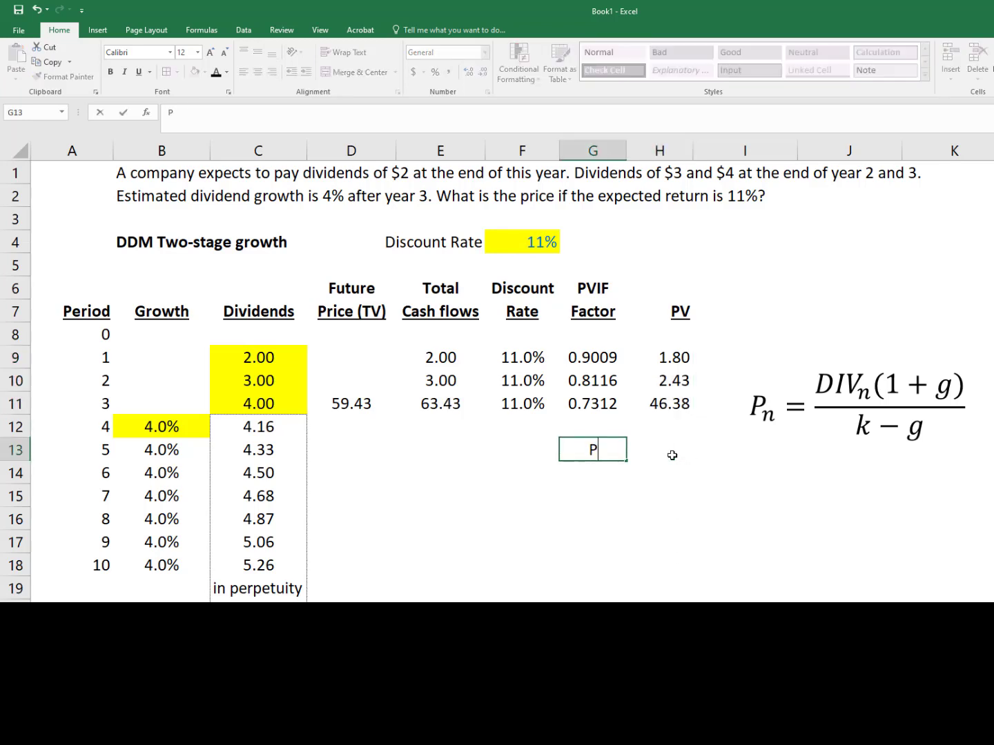
key("Tab")
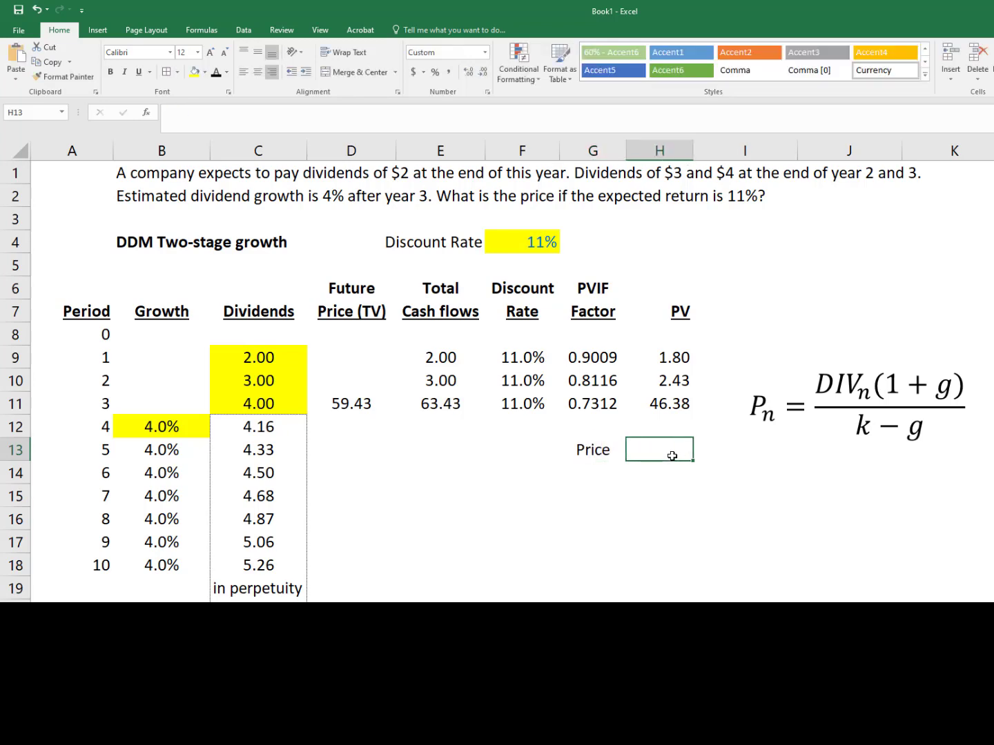
type("=sum(")
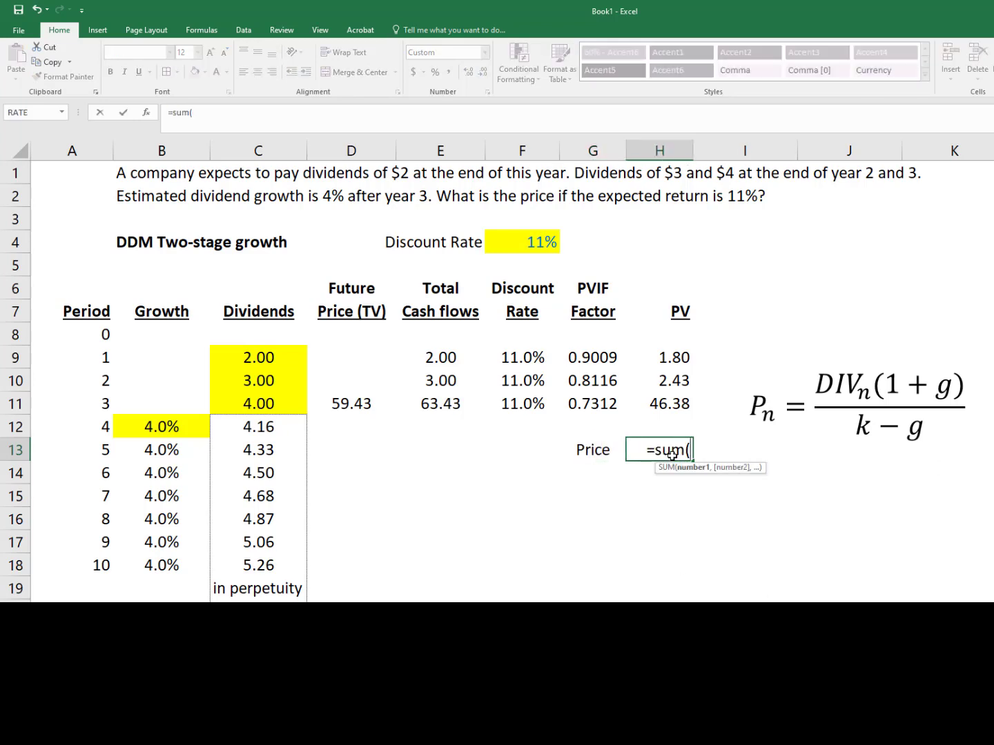
key("Up")
key("Up")
key("shift+Up")
key("shift+Up")
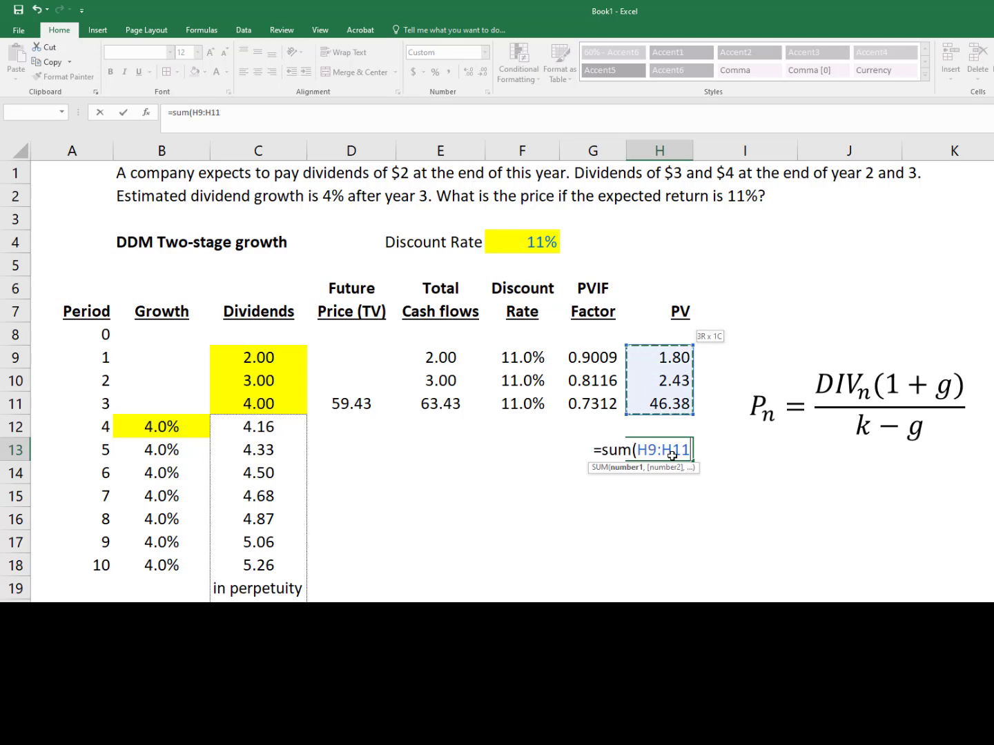
key("Return")
Add a box border around the price in H13.
key("Left")
key("Up")
key("Right")
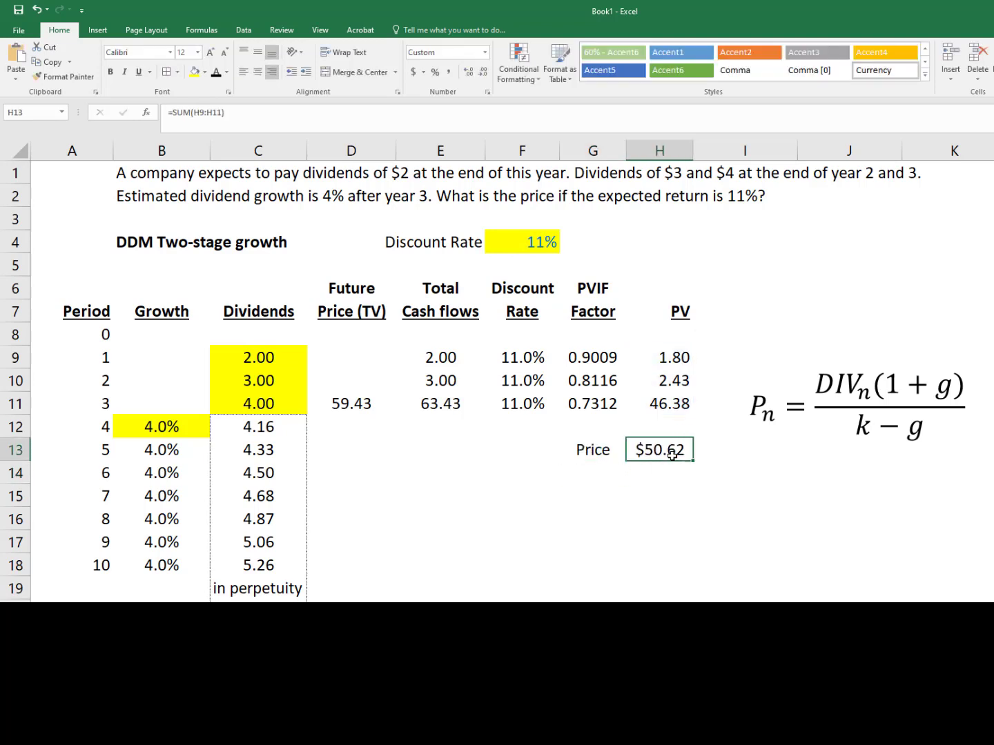
left_click(179, 73)
left_click(207, 211)
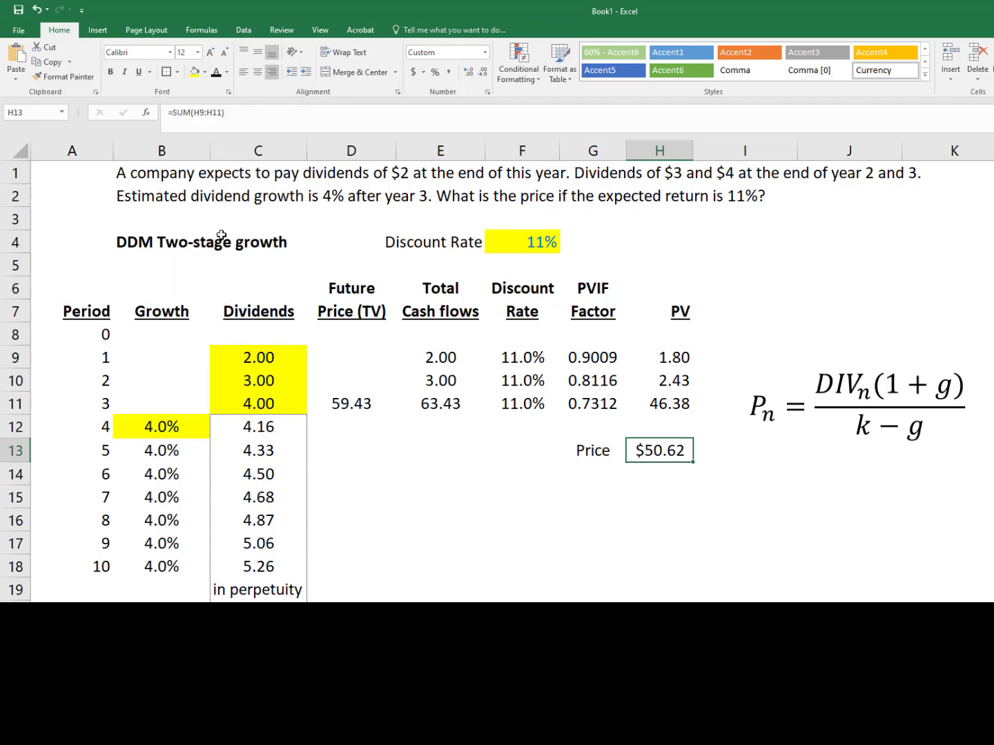